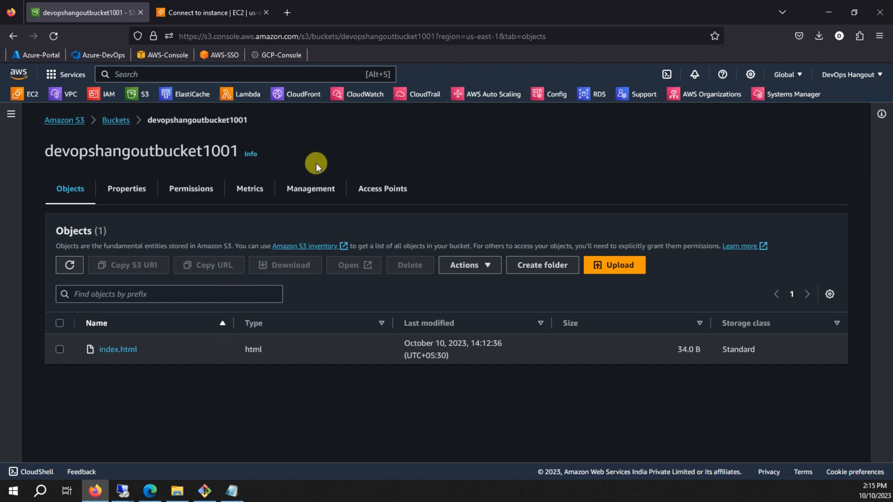
Search for SNS to open the Simple Notification Service console, then bring up the YOPmail inbox.
{"action": "left_click", "coordinate": [210, 16]}
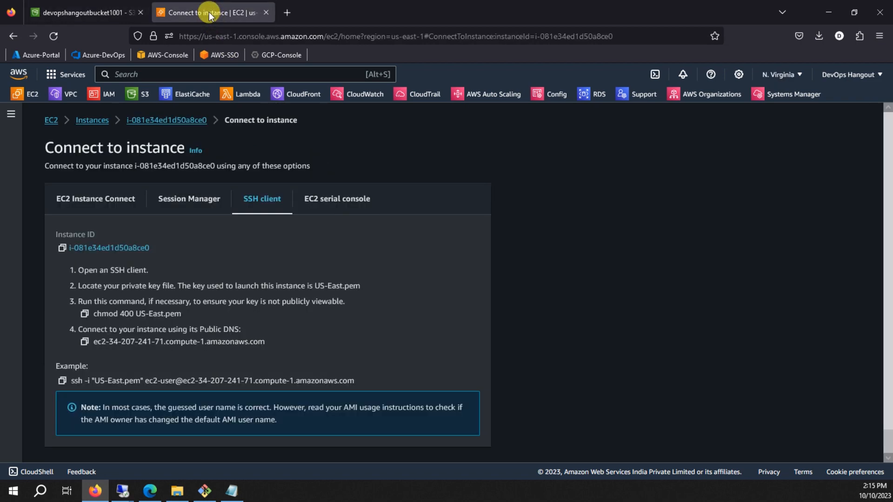
{"action": "left_click", "coordinate": [162, 73]}
{"action": "type", "text": "SNS"}
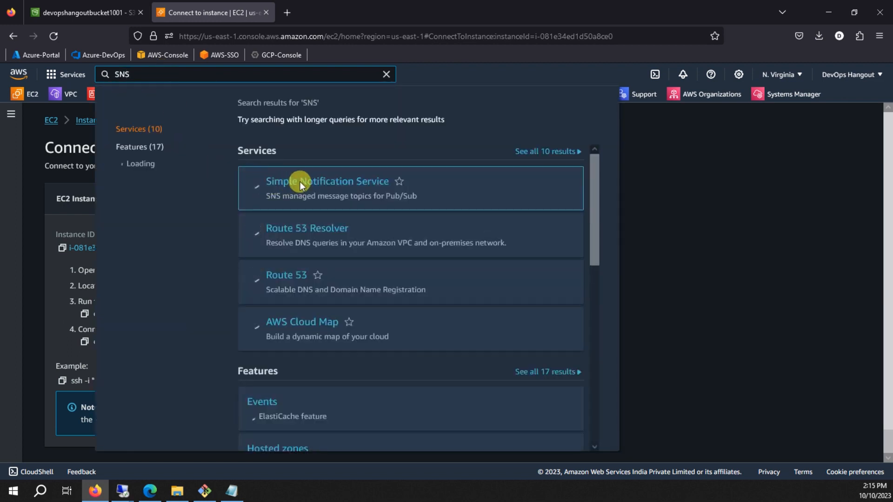
{"action": "left_click", "coordinate": [300, 183]}
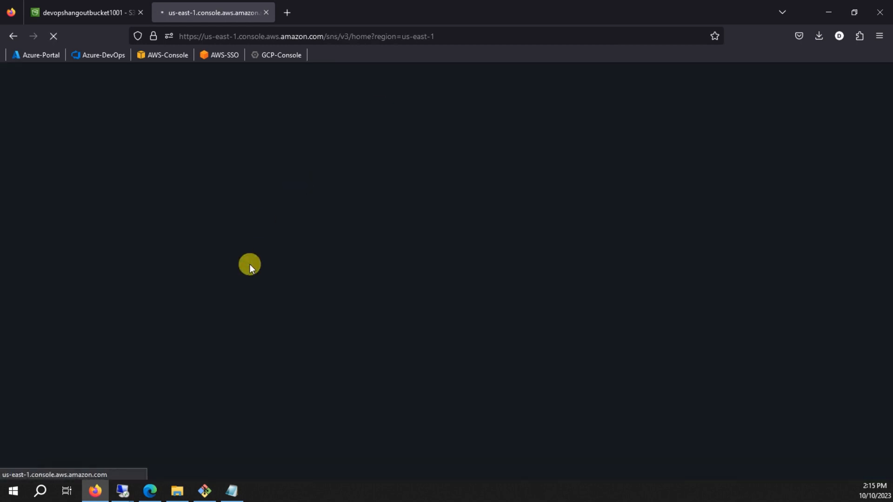
{"action": "left_click", "coordinate": [150, 492]}
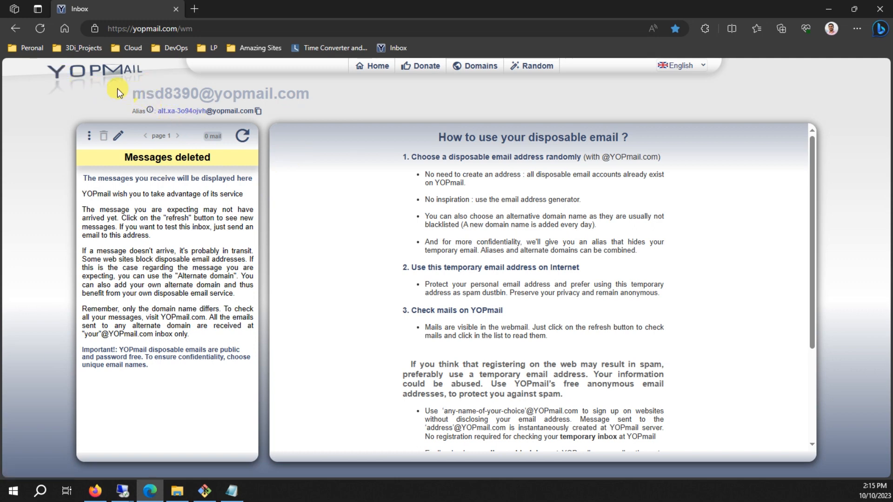
Refresh the YOPmail inbox to confirm it is still empty, then return to the AWS SNS page.
{"action": "left_click_drag", "start_coordinate": [135, 95], "coordinate": [310, 94]}
{"action": "left_click", "coordinate": [52, 143]}
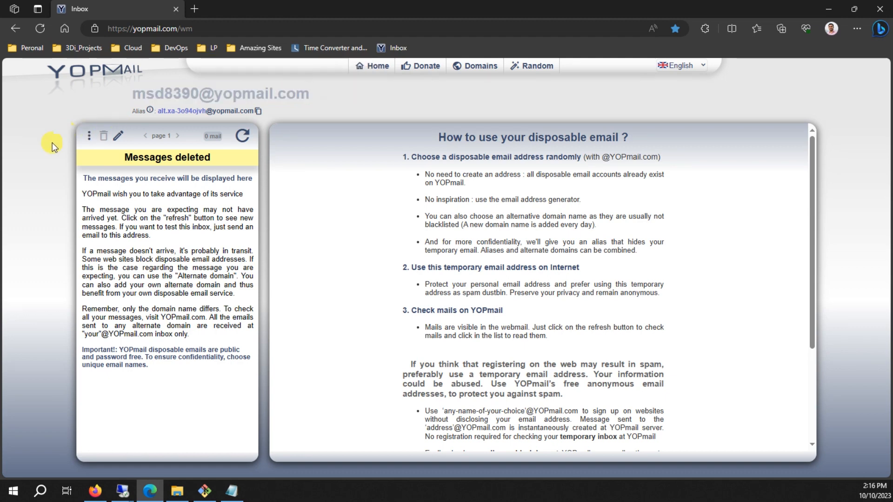
{"action": "left_click", "coordinate": [242, 136]}
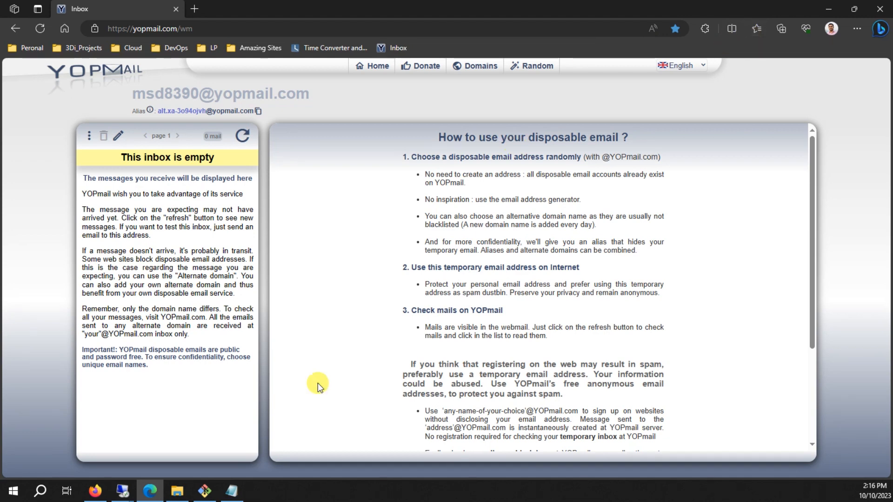
{"action": "left_click", "coordinate": [95, 491]}
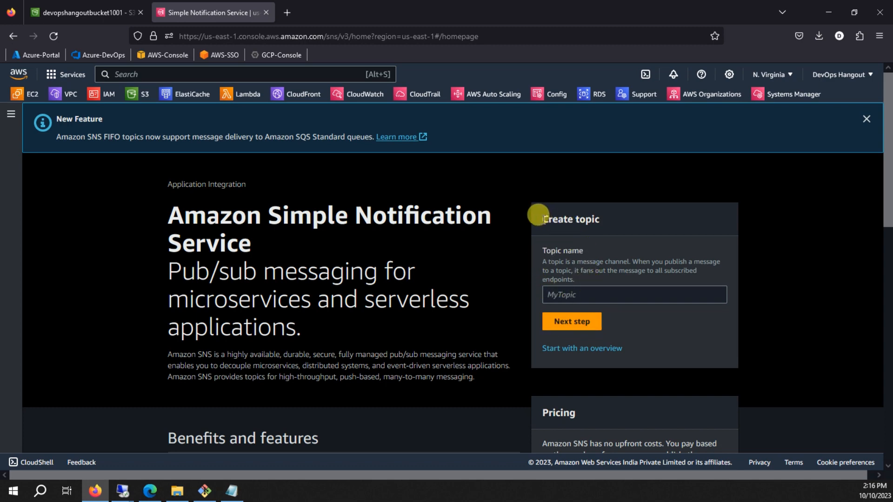
Enter S3-Alert as the new topic name and continue to the full creation form.
{"action": "scroll", "coordinate": [496, 274], "scroll_direction": "down", "scroll_amount": 1}
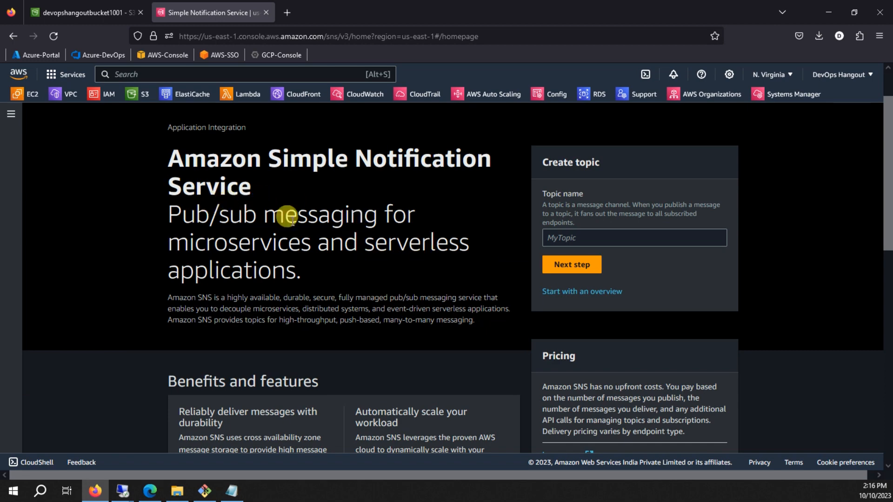
{"action": "left_click", "coordinate": [569, 234]}
{"action": "type", "text": "S3-Alert"}
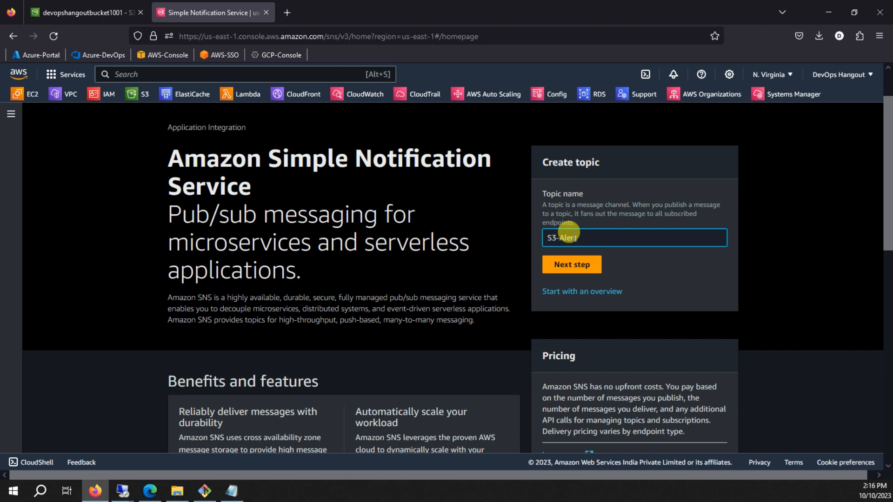
{"action": "left_click", "coordinate": [571, 266]}
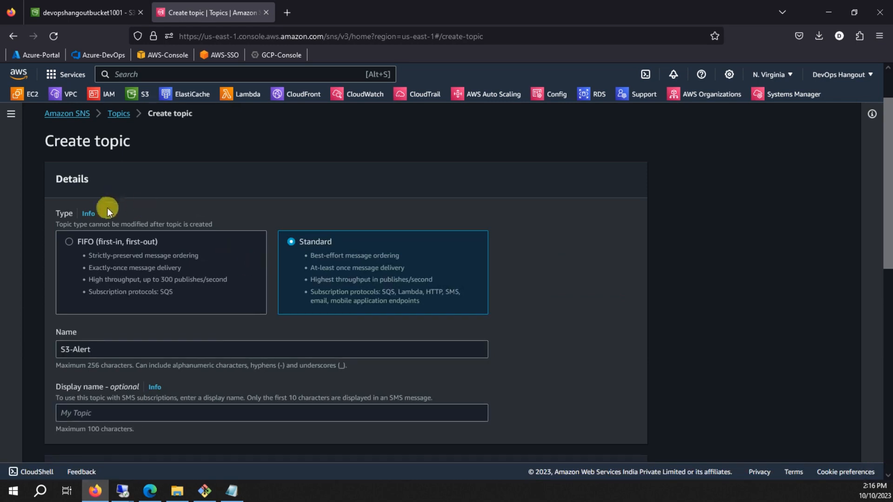
Set the display name to S3-Alert and create the Standard topic.
{"action": "scroll", "coordinate": [231, 292], "scroll_direction": "down", "scroll_amount": 2}
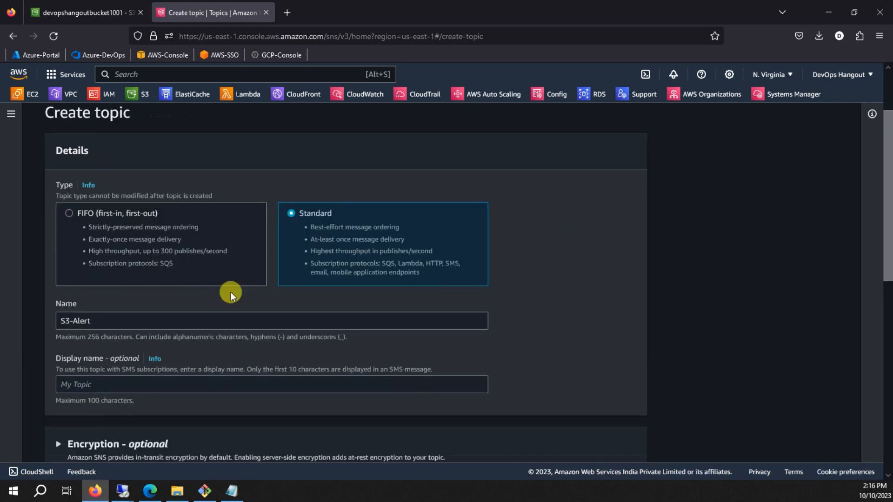
{"action": "scroll", "coordinate": [100, 346], "scroll_direction": "down", "scroll_amount": 2}
{"action": "left_click_drag", "start_coordinate": [95, 236], "coordinate": [32, 225]}
{"action": "key", "text": "ctrl+c"}
{"action": "left_click", "coordinate": [66, 296]}
{"action": "key", "text": "ctrl+v"}
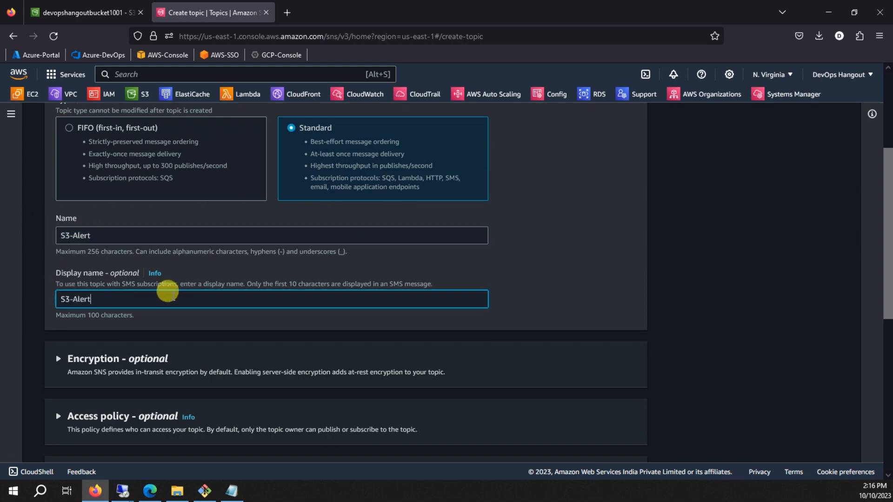
{"action": "scroll", "coordinate": [174, 292], "scroll_direction": "down", "scroll_amount": 8}
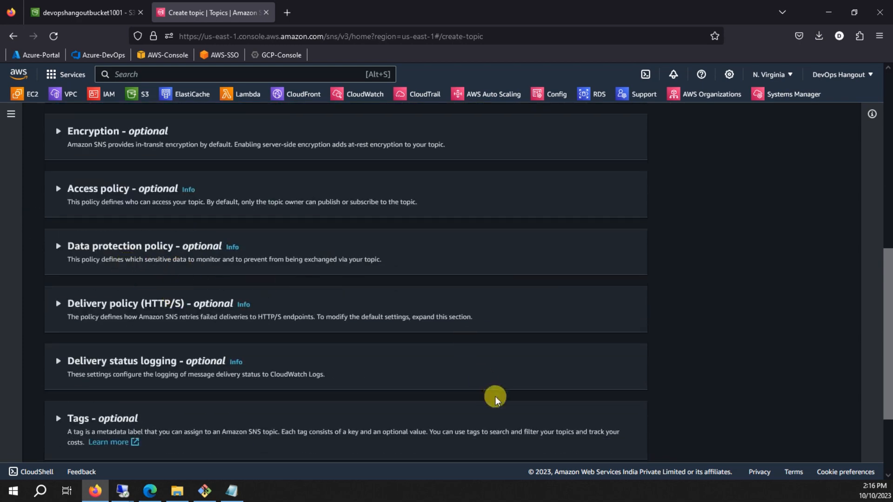
{"action": "scroll", "coordinate": [484, 389], "scroll_direction": "down", "scroll_amount": 4}
{"action": "left_click", "coordinate": [625, 437]}
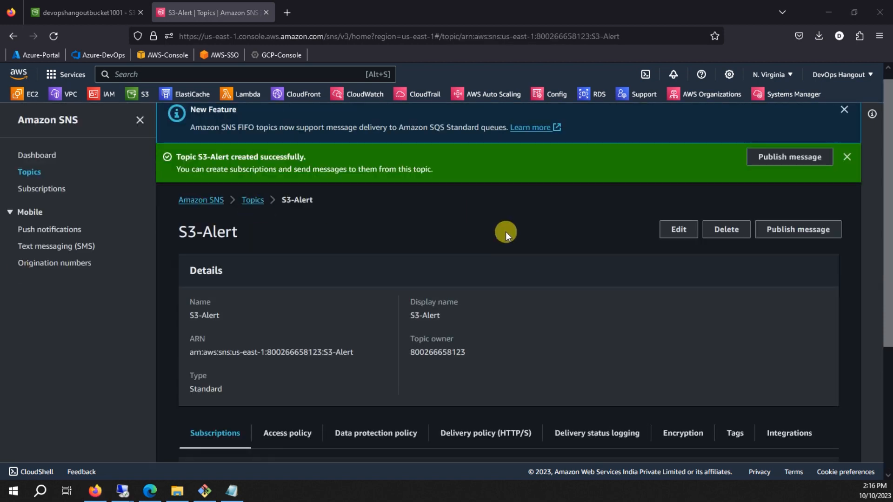
Create an Email subscription on topic S3-Alert for the YOPmail inbox address and submit it.
{"action": "left_click", "coordinate": [34, 188]}
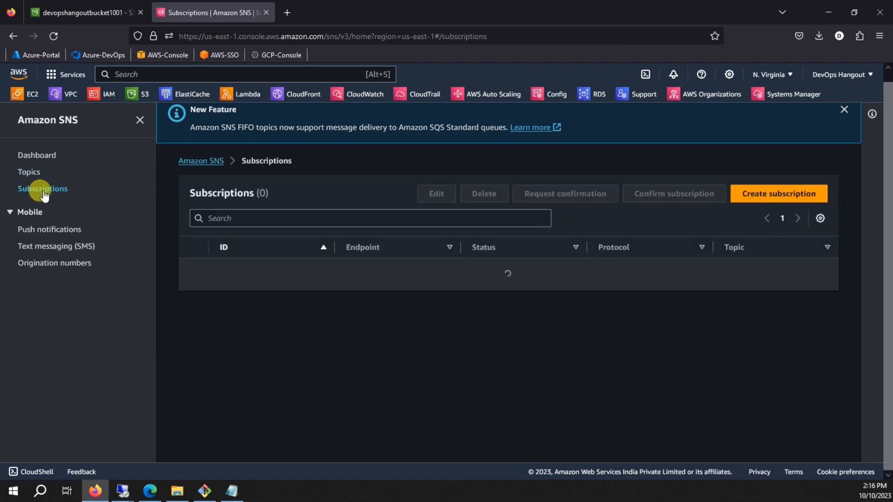
{"action": "left_click", "coordinate": [495, 294]}
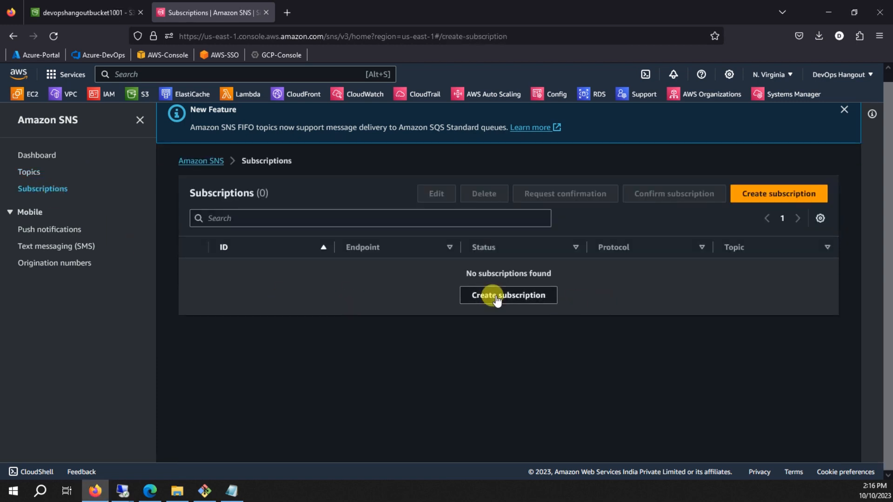
{"action": "left_click", "coordinate": [128, 275]}
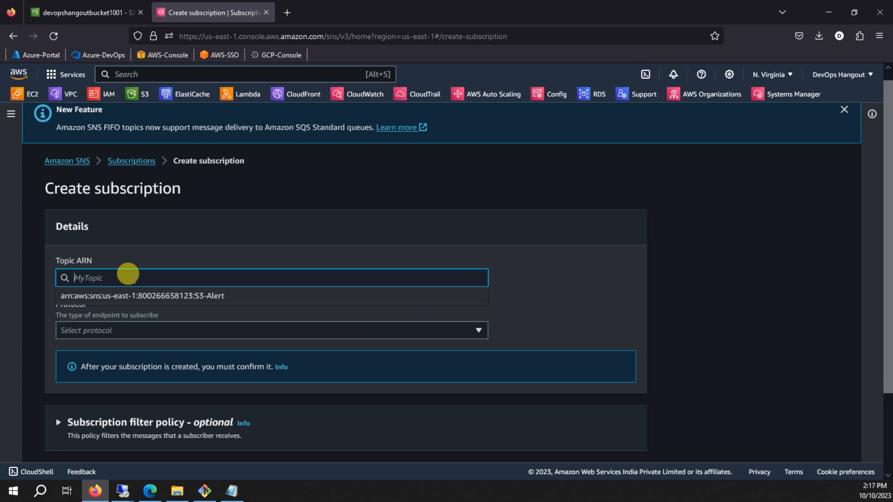
{"action": "type", "text": "S3-Alert"}
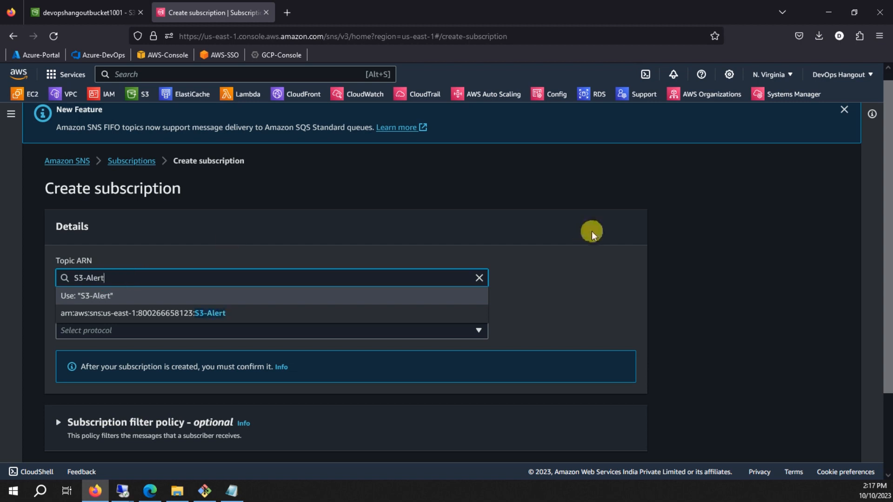
{"action": "left_click", "coordinate": [592, 235]}
{"action": "scroll", "coordinate": [509, 247], "scroll_direction": "down", "scroll_amount": 2}
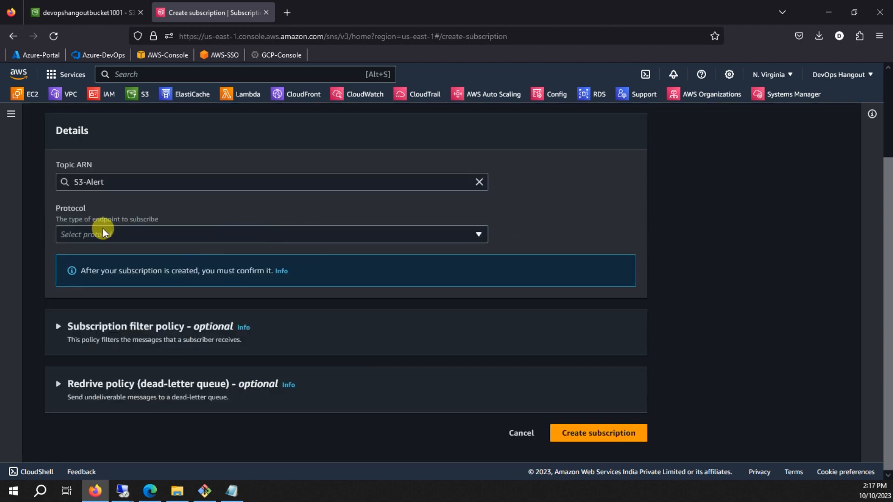
{"action": "left_click", "coordinate": [114, 236]}
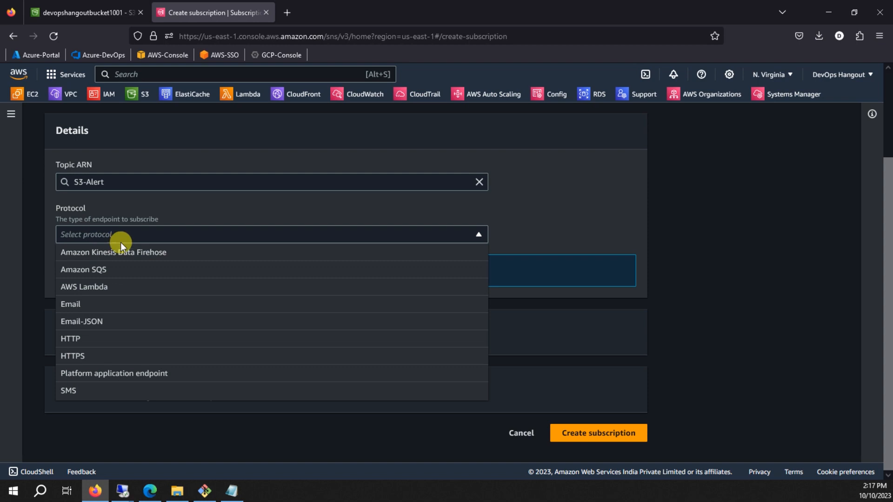
{"action": "left_click", "coordinate": [71, 306]}
{"action": "left_click", "coordinate": [140, 288]}
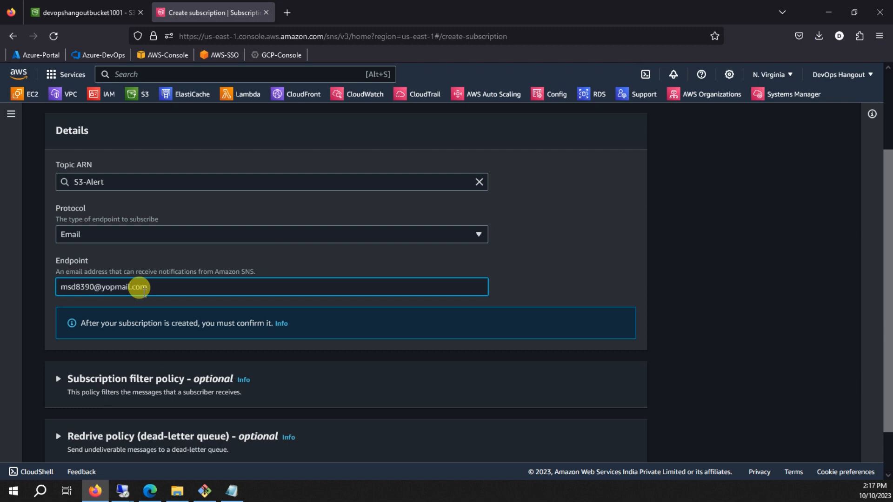
{"action": "scroll", "coordinate": [147, 297], "scroll_direction": "down", "scroll_amount": 2}
{"action": "left_click", "coordinate": [594, 442]}
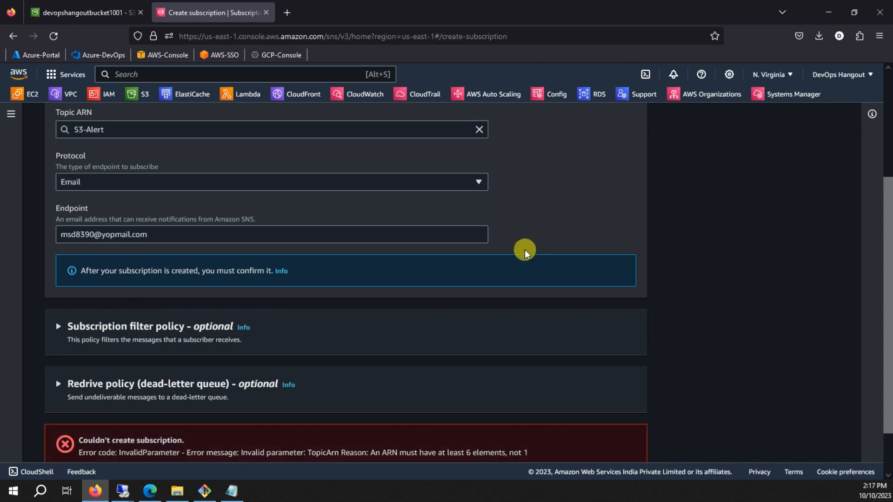
Replace the topic with the full S3-Alert ARN, resubmit the subscription, and switch to YOPmail.
{"action": "scroll", "coordinate": [525, 251], "scroll_direction": "down", "scroll_amount": 1}
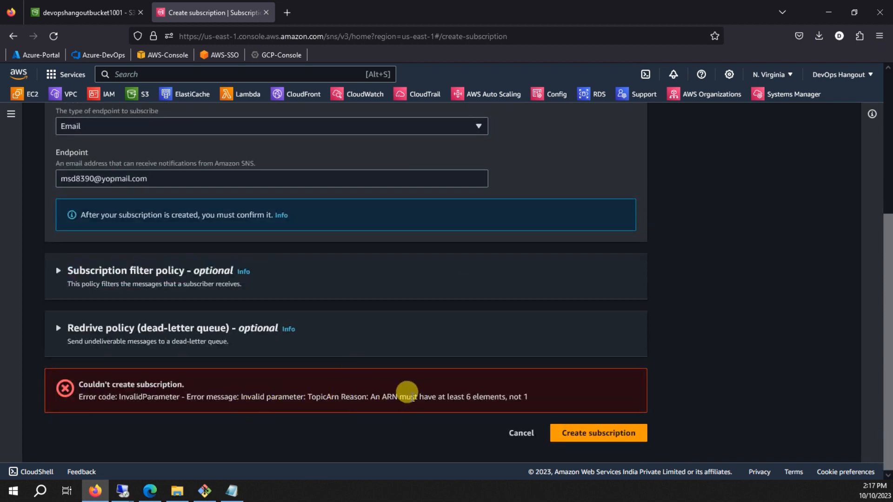
{"action": "scroll", "coordinate": [236, 247], "scroll_direction": "up", "scroll_amount": 5}
{"action": "left_click", "coordinate": [473, 288]}
{"action": "left_click", "coordinate": [479, 288]}
{"action": "left_click", "coordinate": [199, 305]}
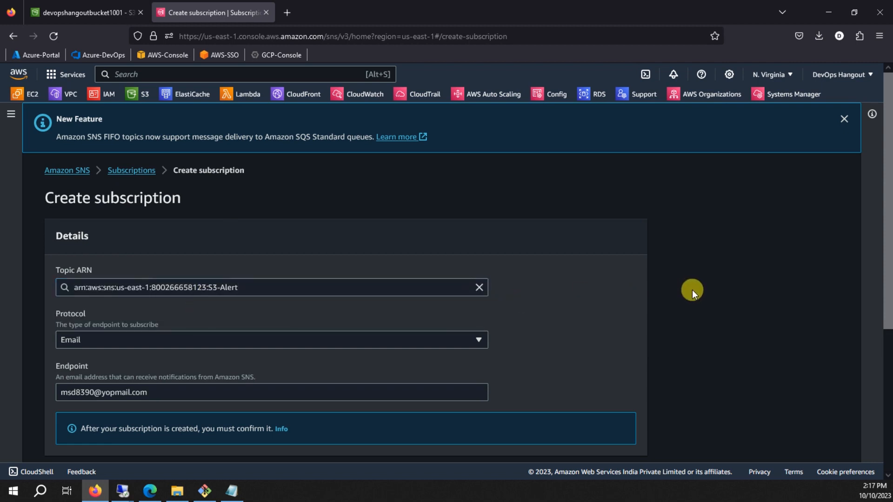
{"action": "scroll", "coordinate": [692, 289], "scroll_direction": "down", "scroll_amount": 5}
{"action": "left_click", "coordinate": [613, 432]}
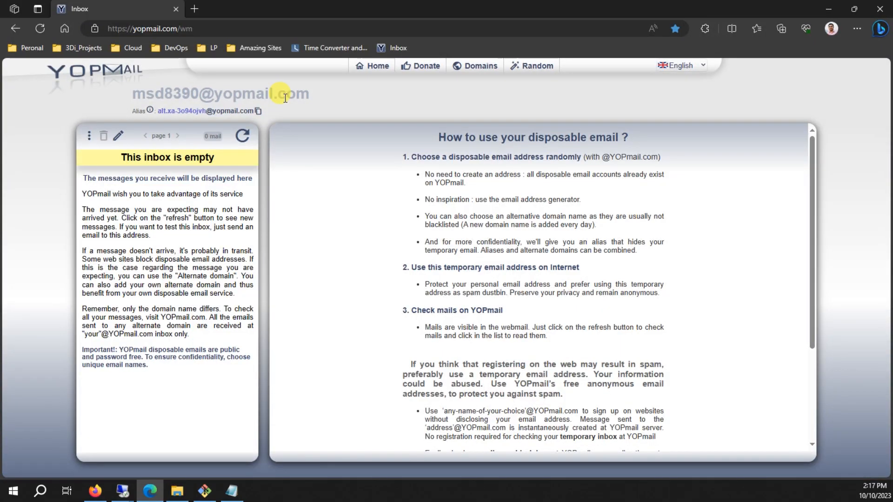
{"action": "left_click", "coordinate": [150, 491]}
Refresh YOPmail, open the S3-Alert confirmation email and follow its Confirm subscription link.
{"action": "left_click", "coordinate": [242, 136]}
{"action": "left_click", "coordinate": [119, 189]}
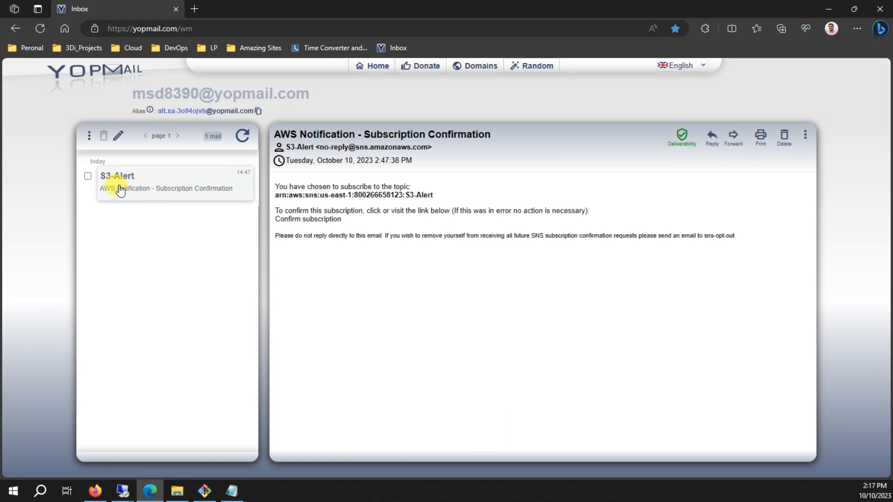
{"action": "left_click", "coordinate": [298, 219]}
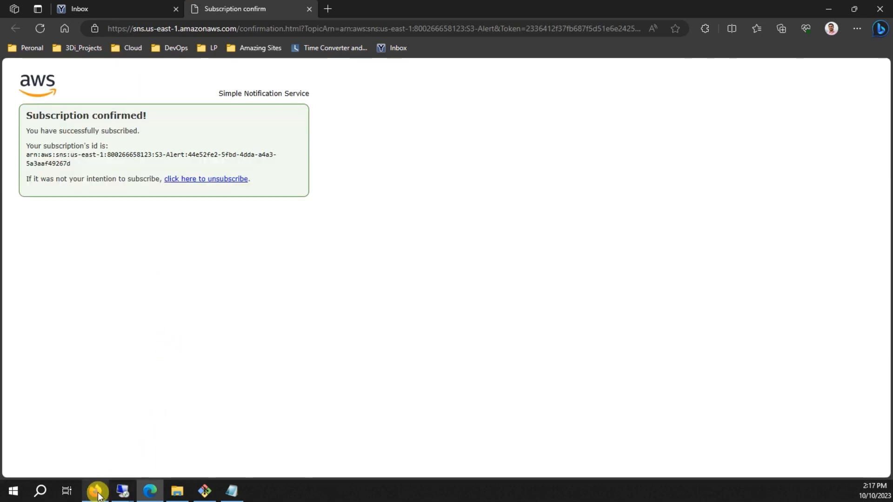
Verify the S3-Alert email subscription shows Confirmed, then return to the devopshangoutbucket1001 bucket.
{"action": "left_click", "coordinate": [96, 492]}
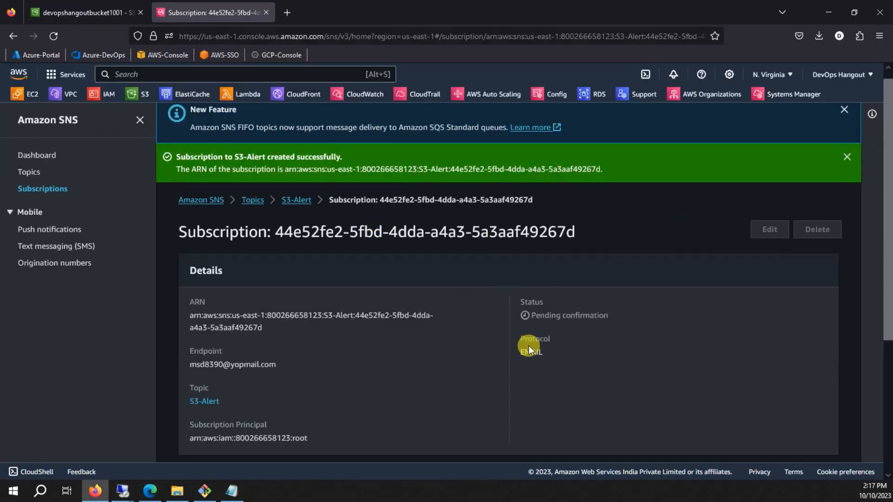
{"action": "left_click_drag", "start_coordinate": [531, 315], "coordinate": [605, 314]}
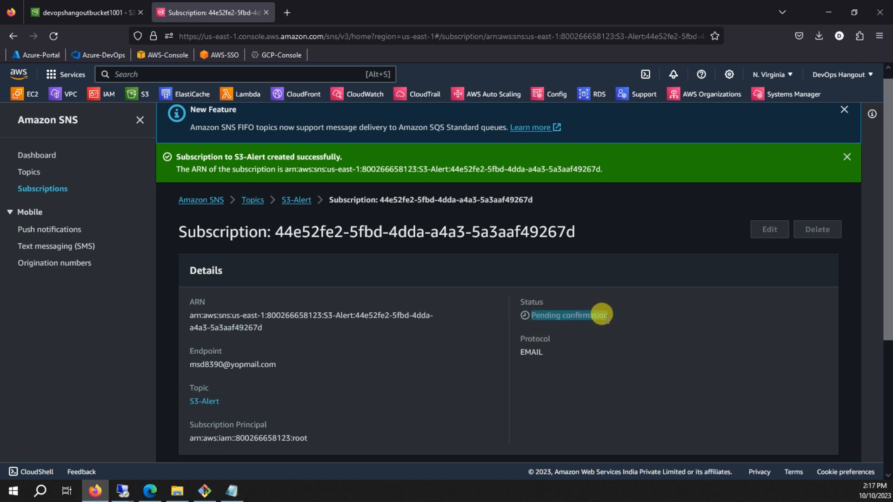
{"action": "left_click", "coordinate": [301, 203]}
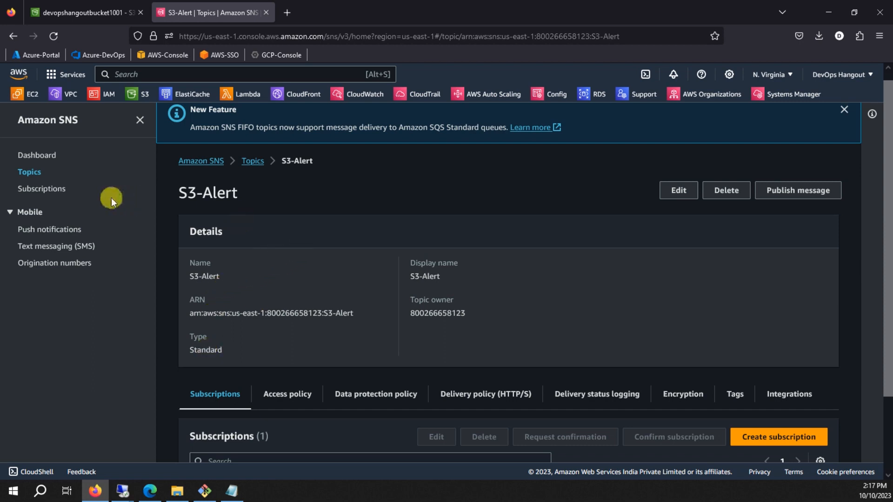
{"action": "left_click", "coordinate": [42, 189]}
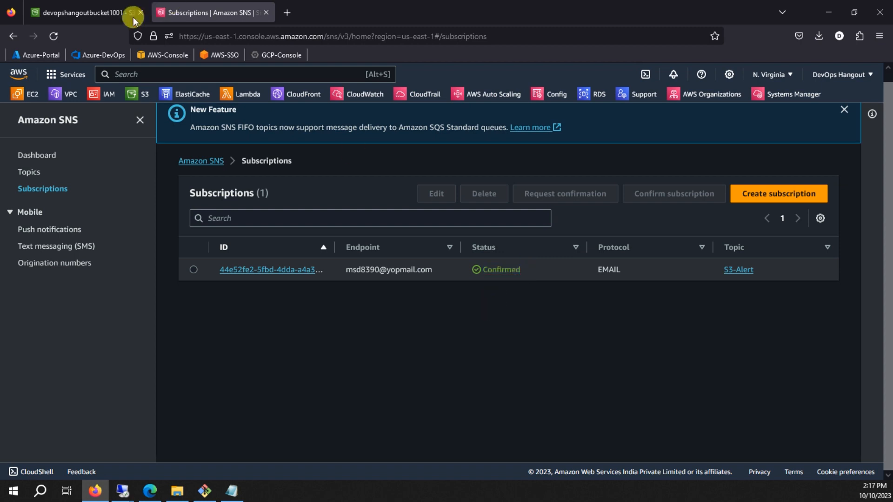
{"action": "left_click", "coordinate": [74, 15]}
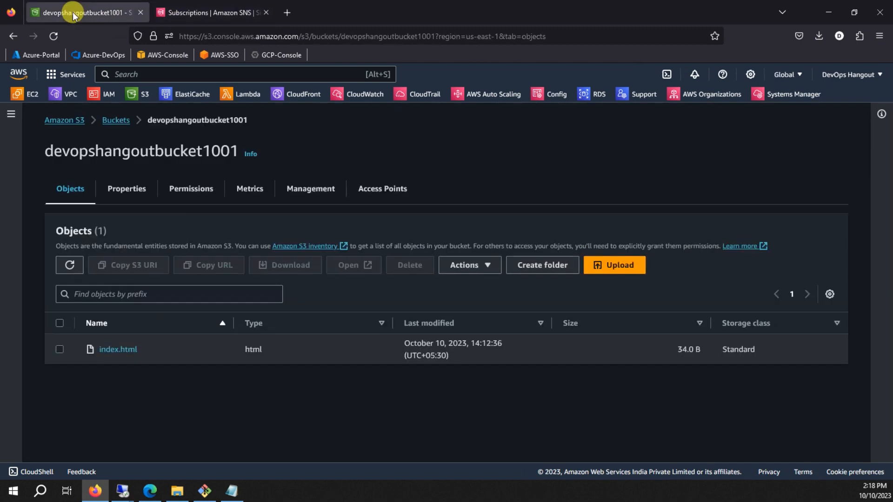
From devopshangoutbucket1001's Properties, start a new event notification named S3-Notification.
{"action": "left_click", "coordinate": [142, 194]}
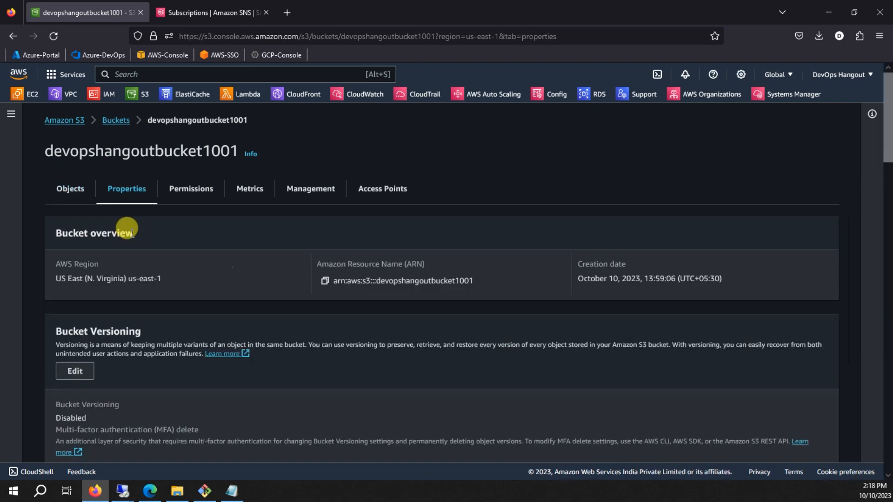
{"action": "scroll", "coordinate": [188, 260], "scroll_direction": "down", "scroll_amount": 4}
{"action": "scroll", "coordinate": [205, 250], "scroll_direction": "down", "scroll_amount": 12}
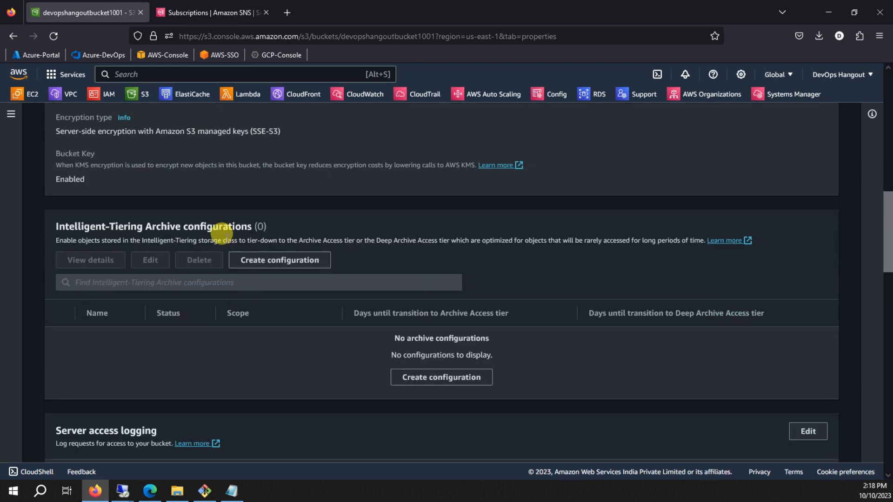
{"action": "scroll", "coordinate": [222, 237], "scroll_direction": "down", "scroll_amount": 5}
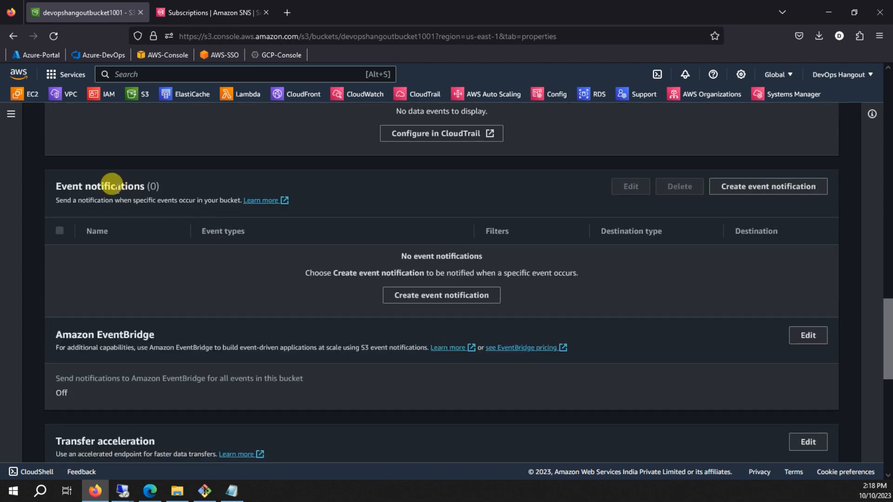
{"action": "left_click", "coordinate": [444, 296]}
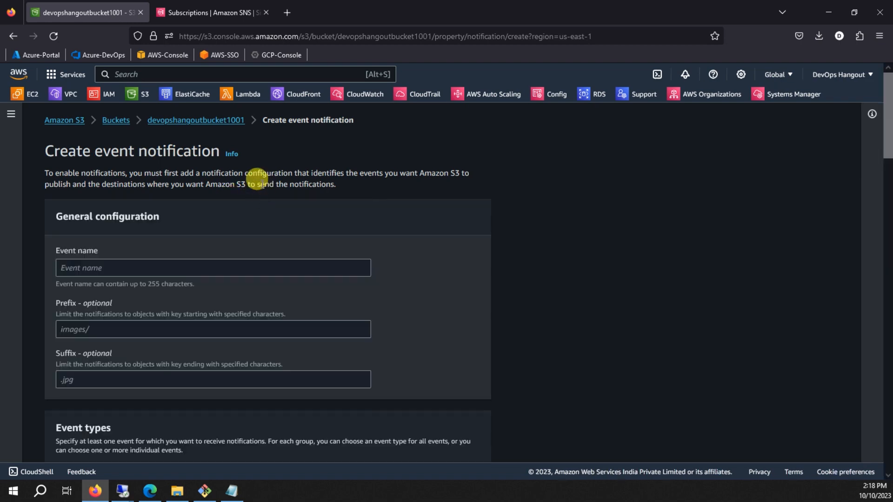
{"action": "scroll", "coordinate": [209, 205], "scroll_direction": "down", "scroll_amount": 2}
{"action": "left_click", "coordinate": [121, 209]}
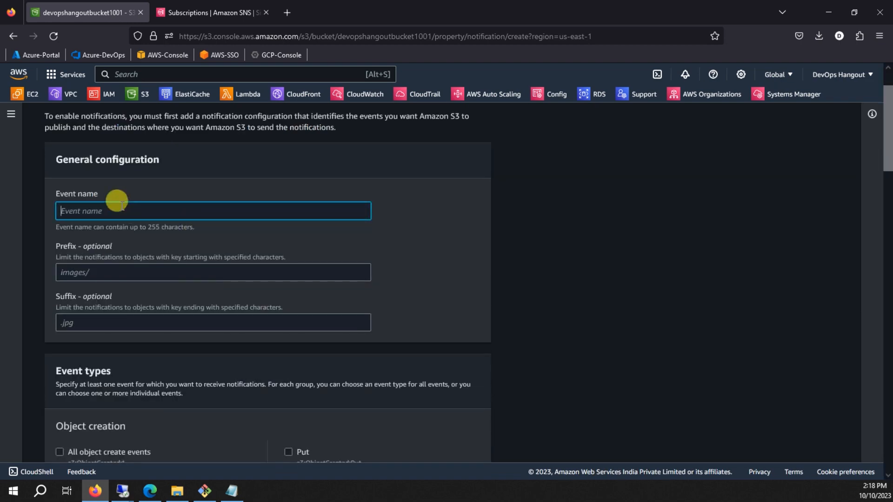
{"action": "type", "text": "S"}
Tick all object create, removal, restore, ACL and tagging event types for S3-Notification.
{"action": "scroll", "coordinate": [120, 253], "scroll_direction": "down", "scroll_amount": 4}
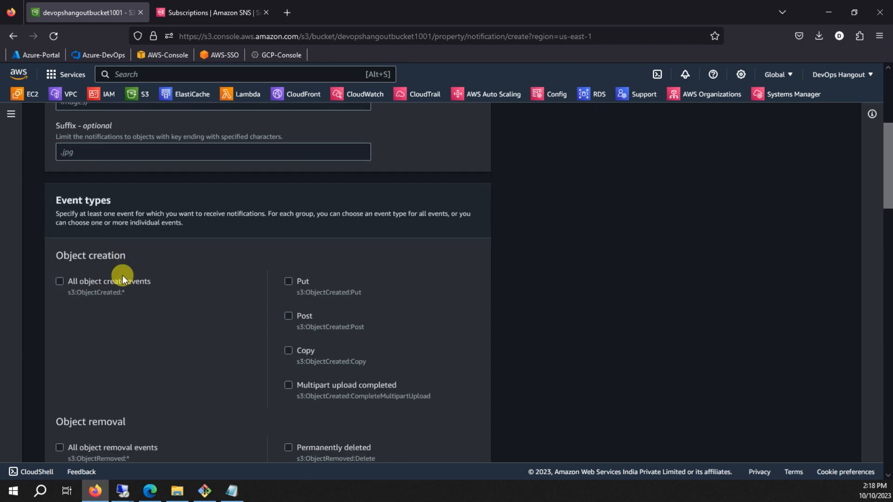
{"action": "scroll", "coordinate": [123, 275], "scroll_direction": "down", "scroll_amount": 1}
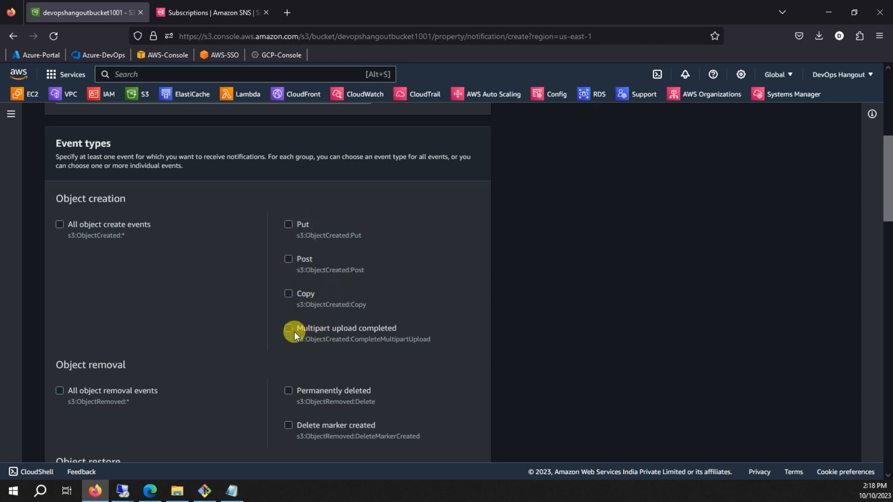
{"action": "scroll", "coordinate": [415, 322], "scroll_direction": "down", "scroll_amount": 4}
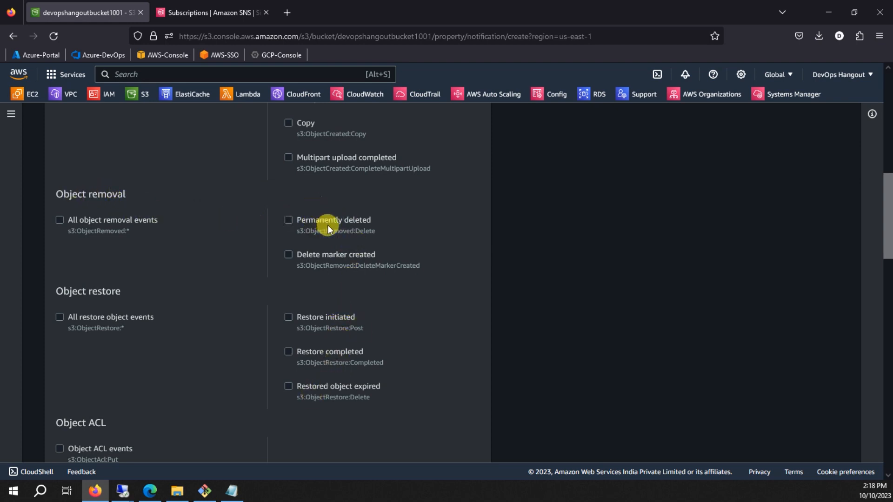
{"action": "scroll", "coordinate": [328, 225], "scroll_direction": "up", "scroll_amount": 4}
{"action": "left_click", "coordinate": [113, 236]}
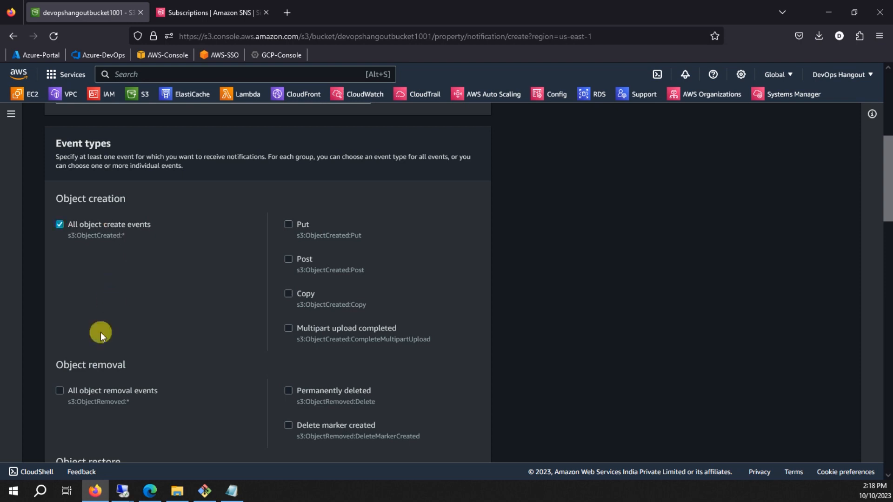
{"action": "left_click", "coordinate": [91, 392]}
{"action": "scroll", "coordinate": [153, 297], "scroll_direction": "down", "scroll_amount": 5}
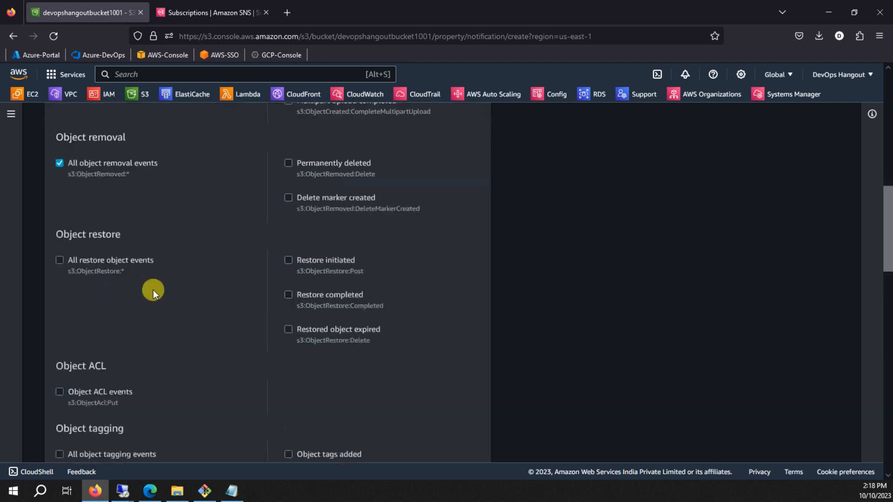
{"action": "left_click", "coordinate": [114, 258]}
{"action": "scroll", "coordinate": [141, 276], "scroll_direction": "down", "scroll_amount": 4}
{"action": "left_click", "coordinate": [116, 221]}
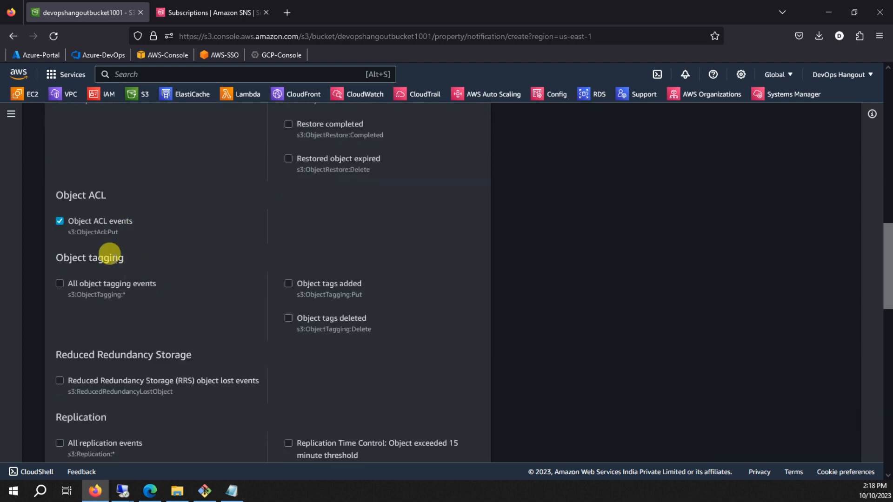
{"action": "left_click", "coordinate": [109, 283]}
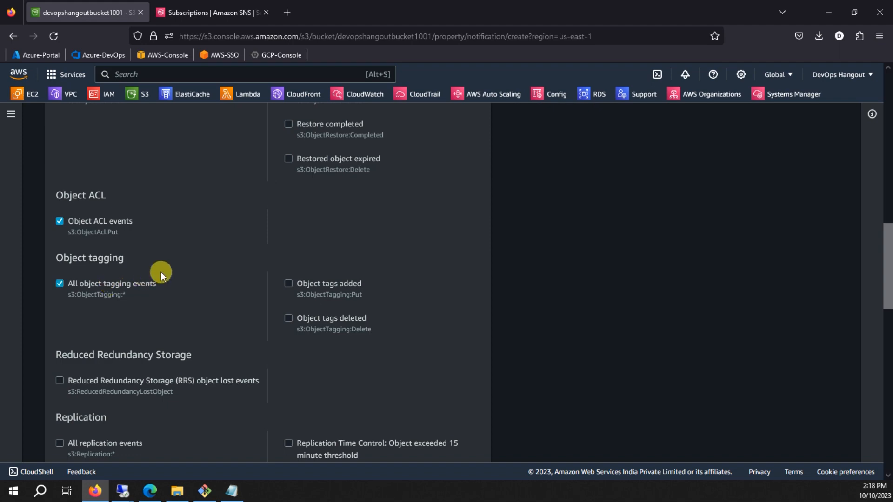
{"action": "scroll", "coordinate": [161, 273], "scroll_direction": "down", "scroll_amount": 4}
{"action": "scroll", "coordinate": [325, 242], "scroll_direction": "down", "scroll_amount": 5}
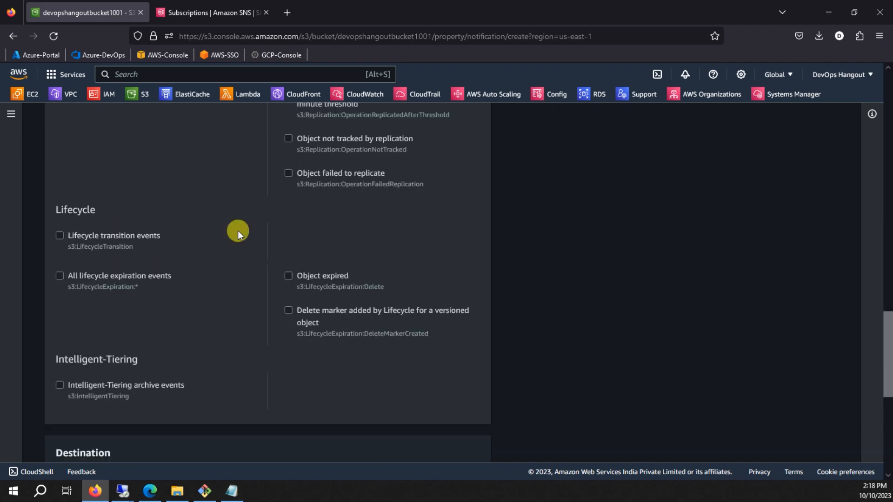
{"action": "scroll", "coordinate": [222, 166], "scroll_direction": "down", "scroll_amount": 7}
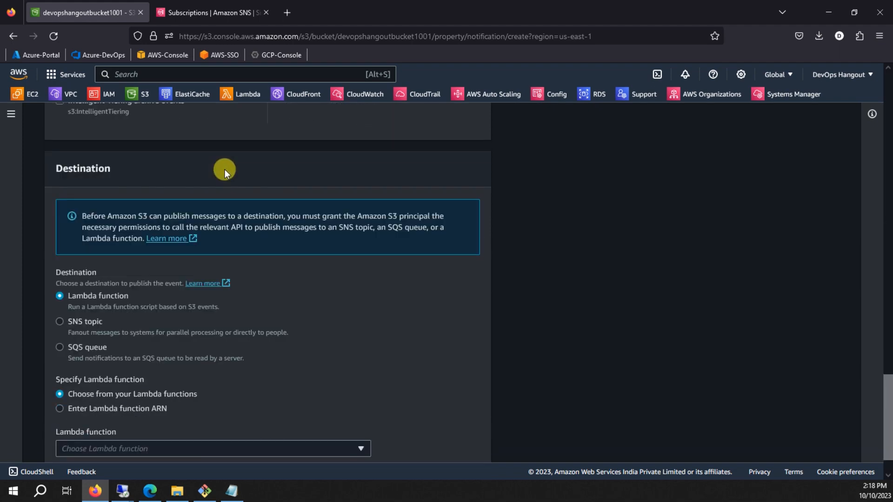
Set SNS topic S3-Alert as the notification destination and save the changes.
{"action": "left_click", "coordinate": [86, 276]}
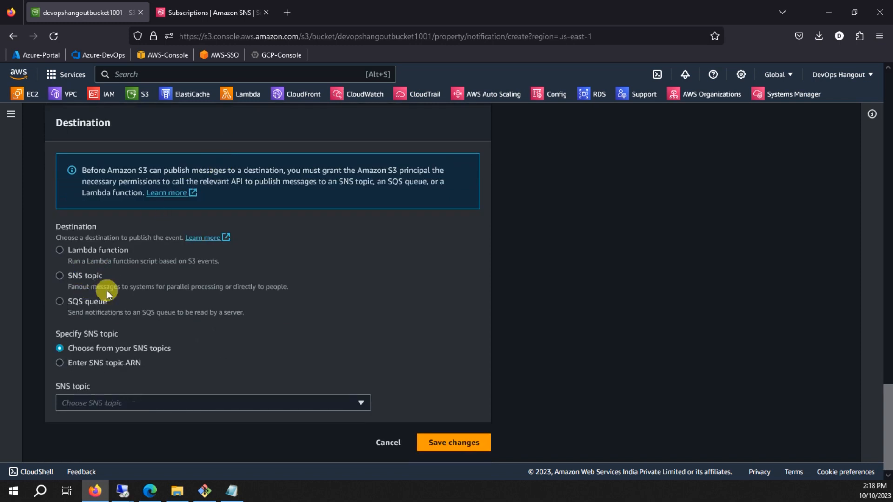
{"action": "left_click", "coordinate": [130, 401]}
{"action": "left_click", "coordinate": [82, 437]}
{"action": "left_click", "coordinate": [436, 446]}
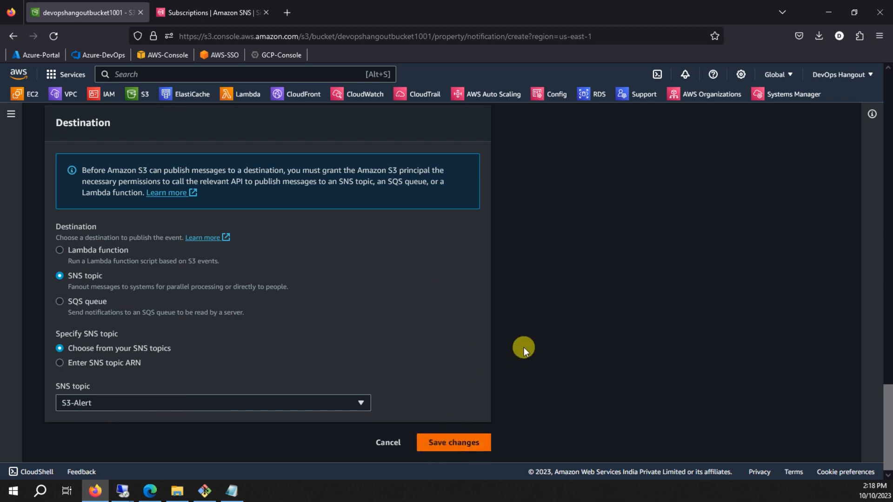
Inspect the validation error's API response, then switch to the Amazon SNS page.
{"action": "scroll", "coordinate": [247, 353], "scroll_direction": "down", "scroll_amount": 2}
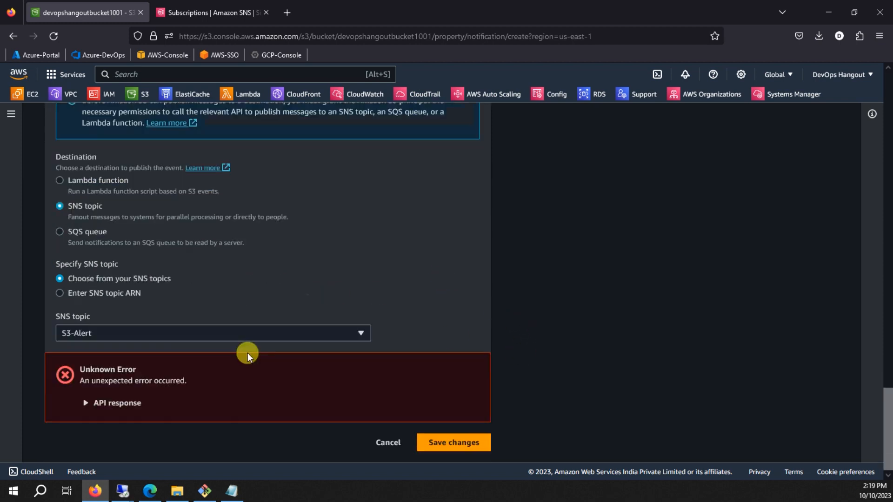
{"action": "left_click", "coordinate": [111, 404]}
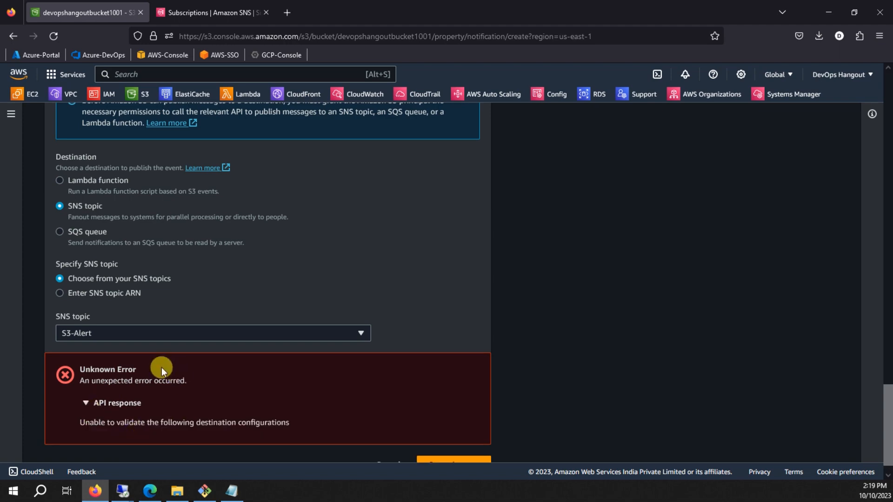
{"action": "scroll", "coordinate": [160, 368], "scroll_direction": "up", "scroll_amount": 6}
{"action": "left_click", "coordinate": [186, 14]}
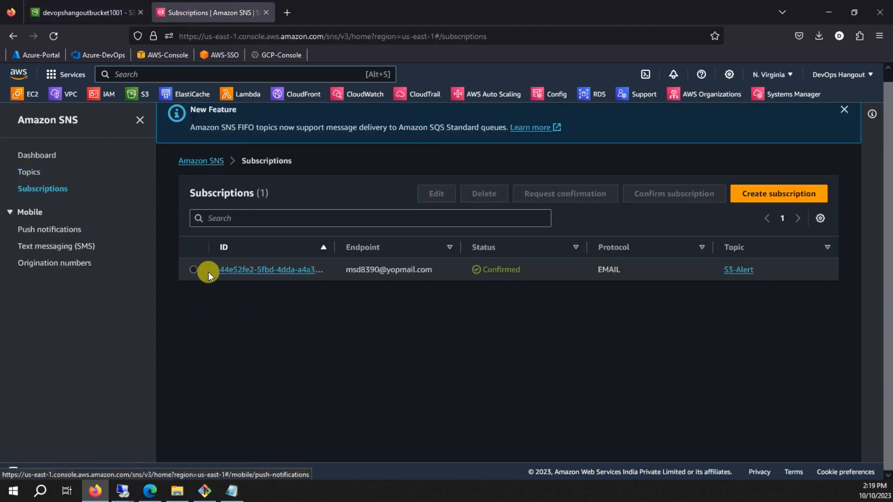
Open the S3-Alert topic and review its Access policy tab.
{"action": "left_click", "coordinate": [29, 173]}
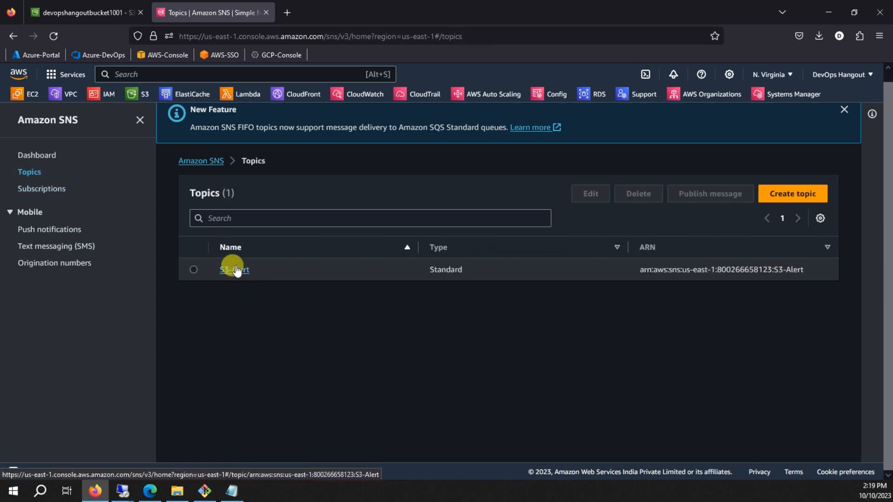
{"action": "left_click", "coordinate": [233, 267]}
{"action": "scroll", "coordinate": [261, 279], "scroll_direction": "down", "scroll_amount": 3}
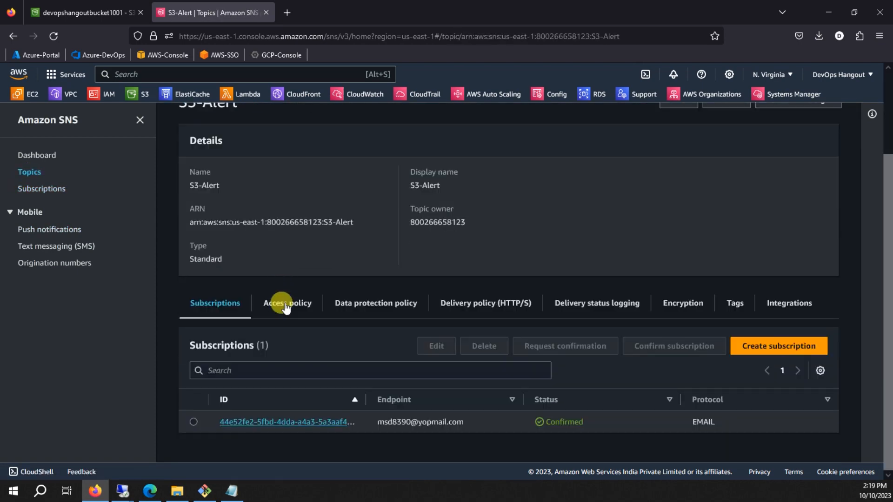
{"action": "left_click", "coordinate": [287, 305]}
{"action": "scroll", "coordinate": [309, 293], "scroll_direction": "down", "scroll_amount": 3}
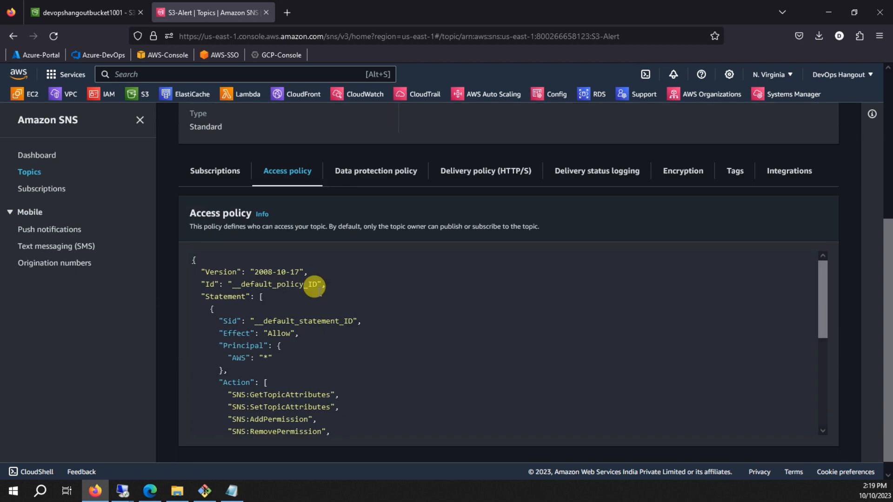
{"action": "scroll", "coordinate": [312, 283], "scroll_direction": "down", "scroll_amount": 2}
{"action": "scroll", "coordinate": [313, 283], "scroll_direction": "up", "scroll_amount": 3}
{"action": "scroll", "coordinate": [316, 267], "scroll_direction": "up", "scroll_amount": 5}
Edit S3-Alert, expand its access policy JSON editor, and open a new browser tab.
{"action": "left_click", "coordinate": [678, 200]}
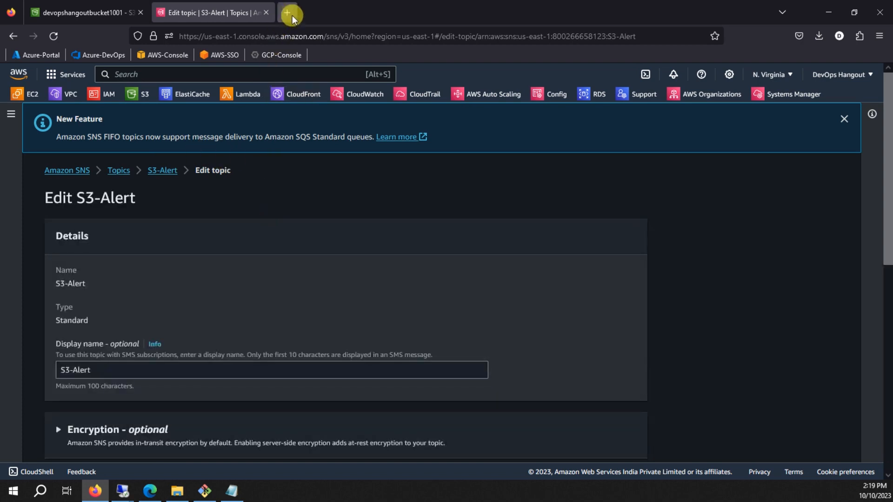
{"action": "scroll", "coordinate": [320, 207], "scroll_direction": "down", "scroll_amount": 3}
{"action": "scroll", "coordinate": [320, 208], "scroll_direction": "down", "scroll_amount": 2}
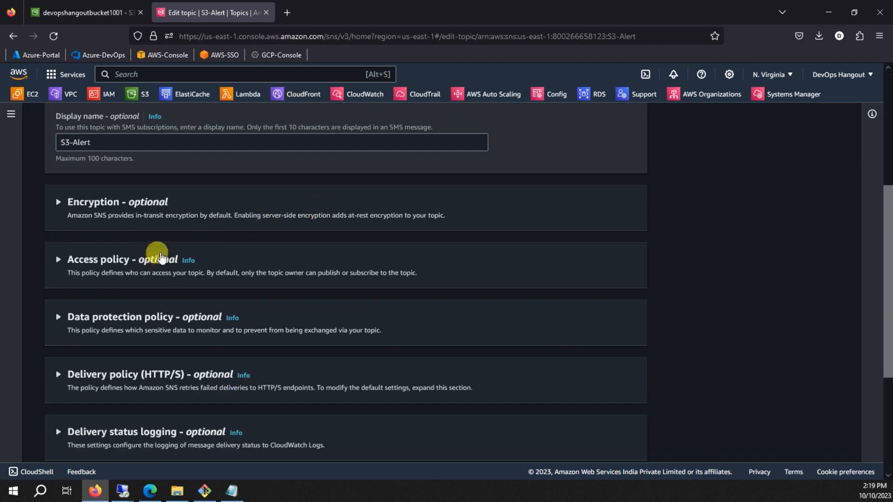
{"action": "left_click", "coordinate": [74, 261]}
{"action": "scroll", "coordinate": [225, 298], "scroll_direction": "down", "scroll_amount": 2}
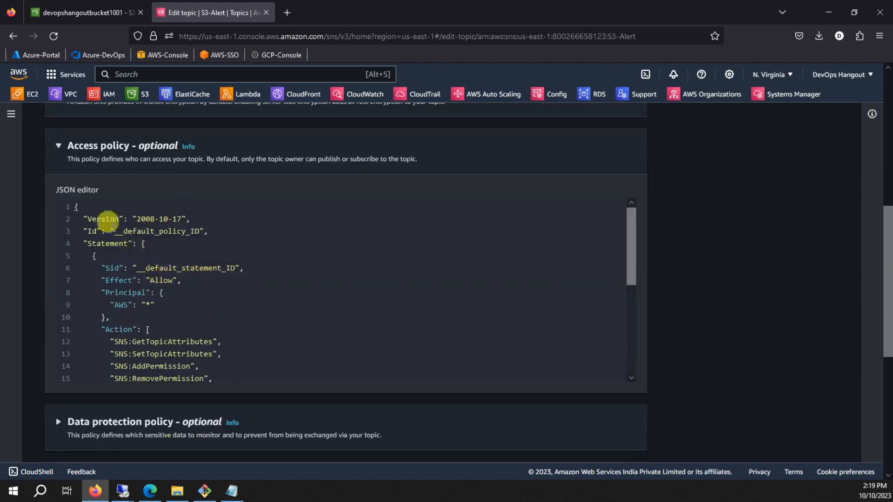
{"action": "left_click", "coordinate": [239, 293]}
{"action": "scroll", "coordinate": [238, 293], "scroll_direction": "down", "scroll_amount": 4}
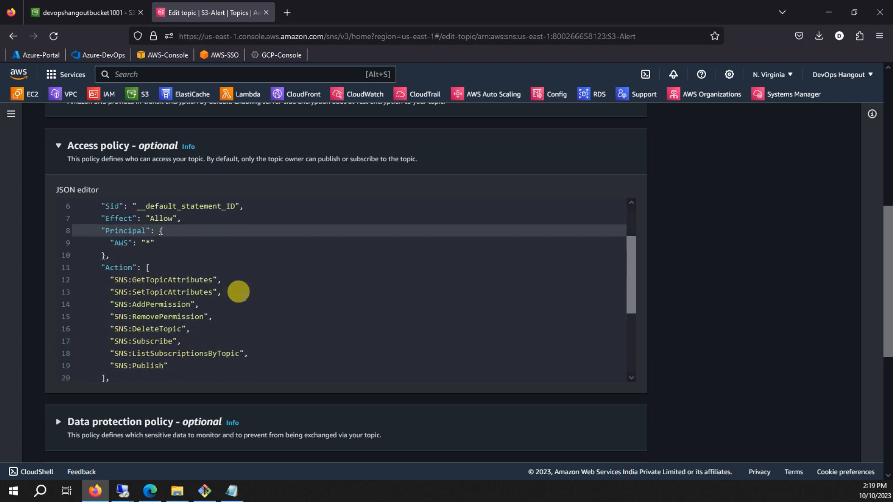
{"action": "left_click", "coordinate": [288, 13]}
Search Google for 's3 event notification with sns' using the first suggestion.
{"action": "type", "text": "google.com"}
{"action": "key", "text": "Return"}
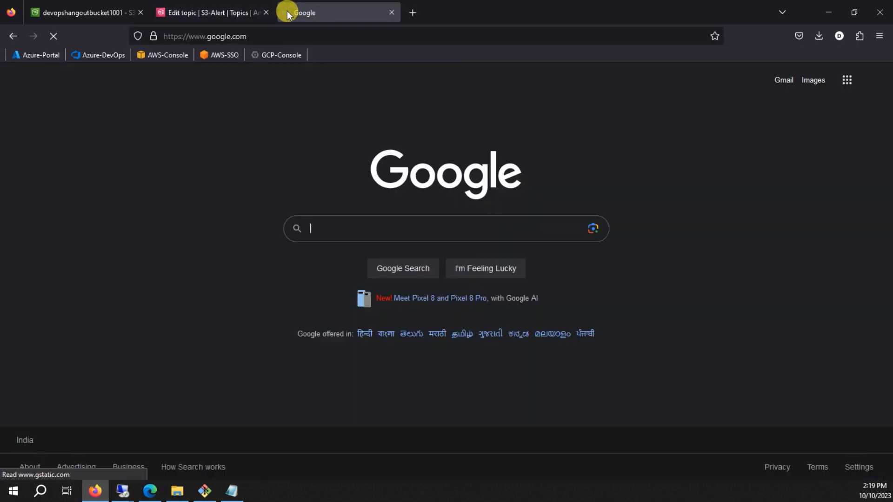
{"action": "type", "text": "s3 "}
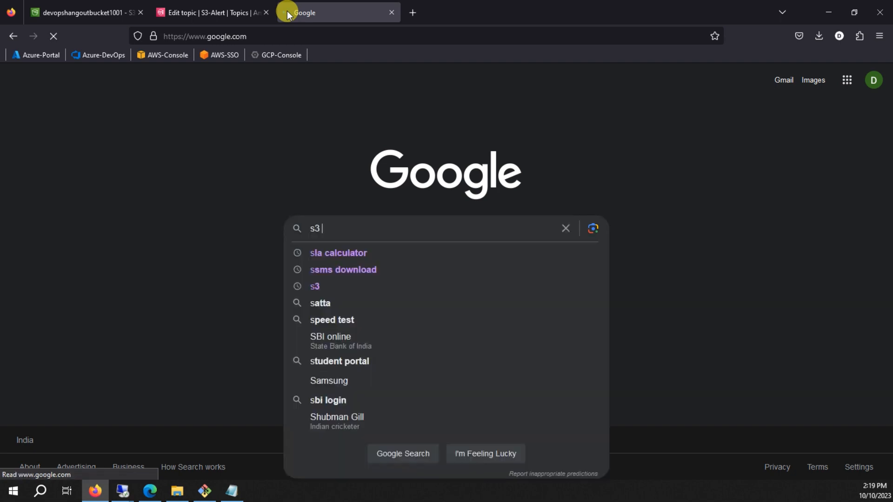
{"action": "type", "text": "notification to sq"}
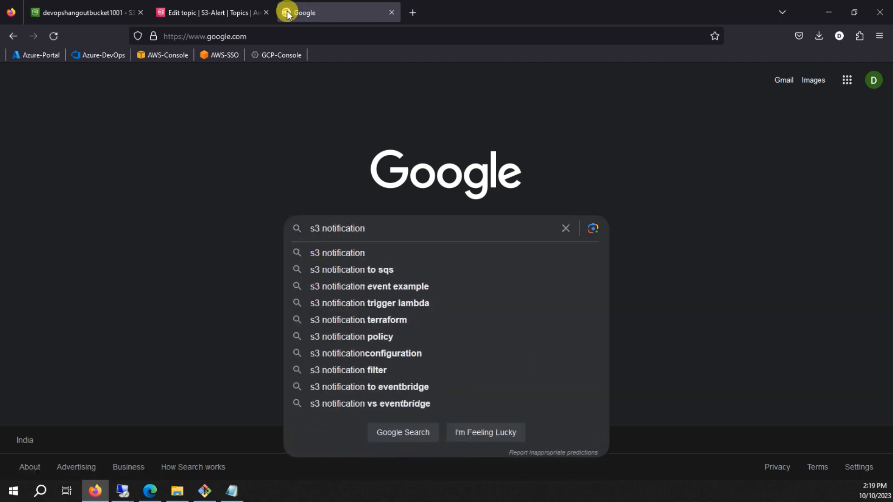
{"action": "key", "text": "BackSpace"}
{"action": "key", "text": "BackSpace"}
{"action": "key", "text": "BackSpace"}
{"action": "key", "text": "BackSpace"}
{"action": "key", "text": "BackSpace"}
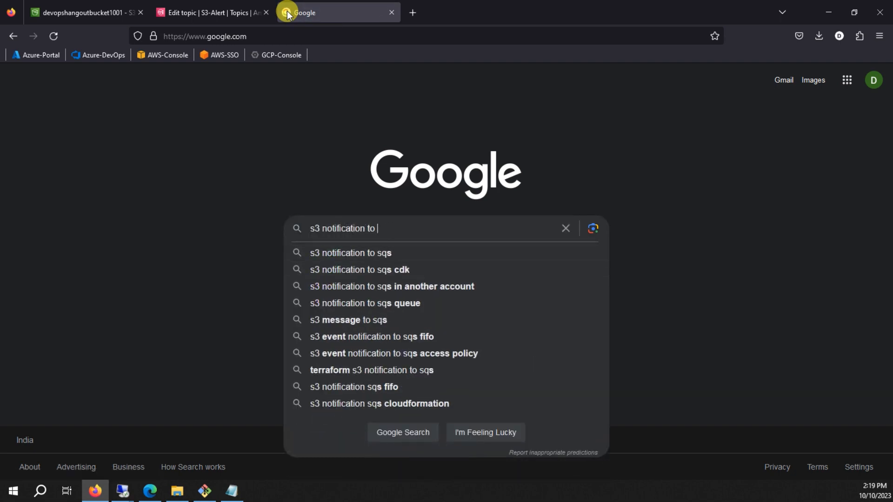
{"action": "type", "text": "with sns"}
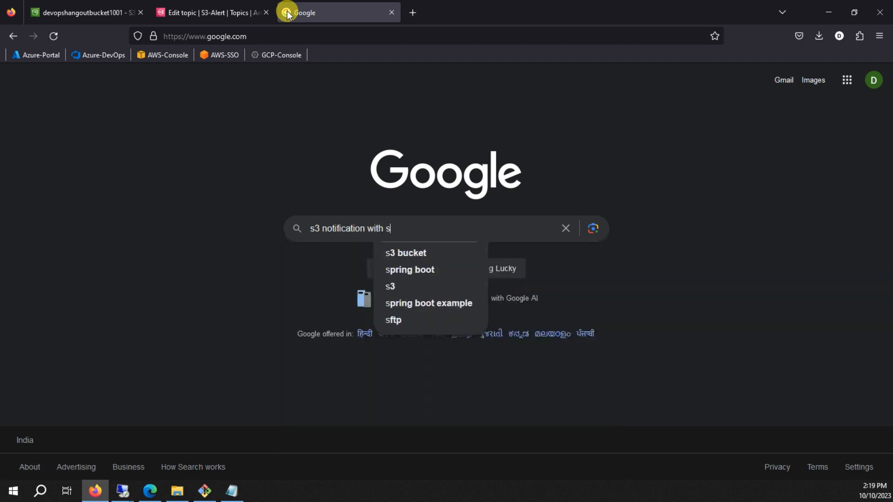
{"action": "key", "text": "Down"}
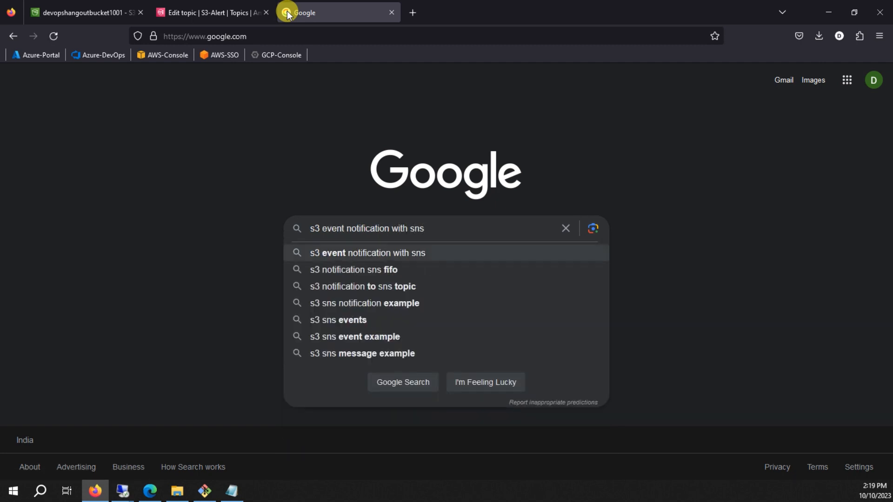
{"action": "key", "text": "Return"}
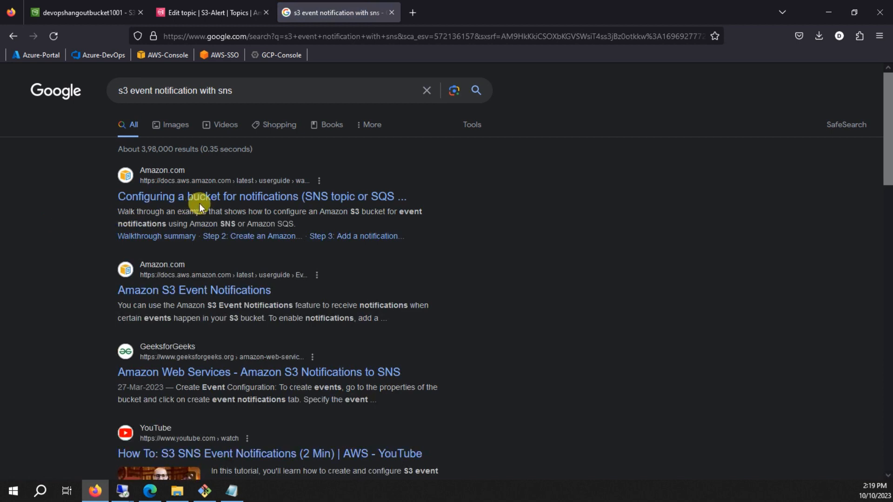
Open the bucket notifications walkthrough and the Amazon S3 Event Notifications page, then view the walkthrough.
{"action": "middle_click", "coordinate": [260, 199]}
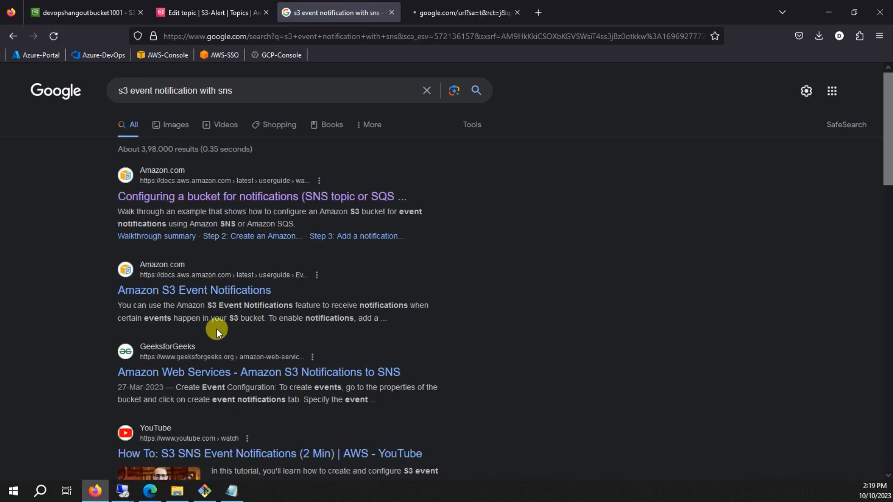
{"action": "middle_click", "coordinate": [210, 294]}
{"action": "left_click", "coordinate": [447, 13]}
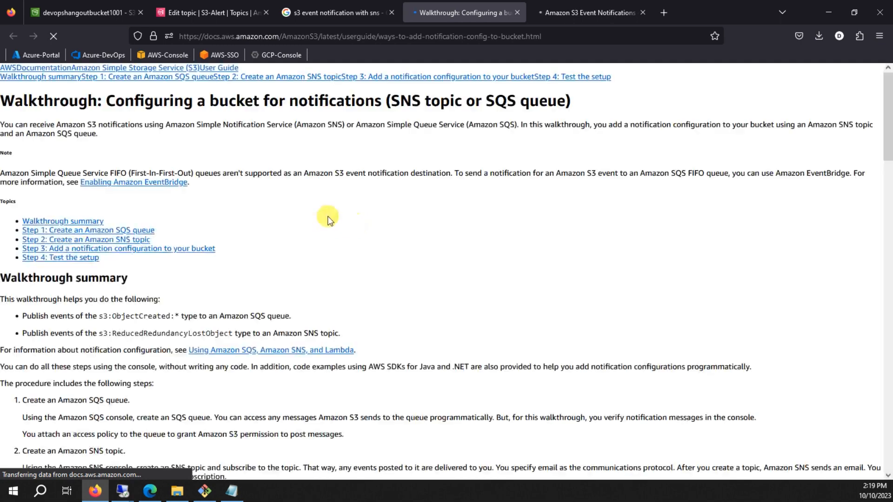
Skim the walkthrough and the Amazon S3 Event Notifications documentation page.
{"action": "scroll", "coordinate": [327, 218], "scroll_direction": "down", "scroll_amount": 15}
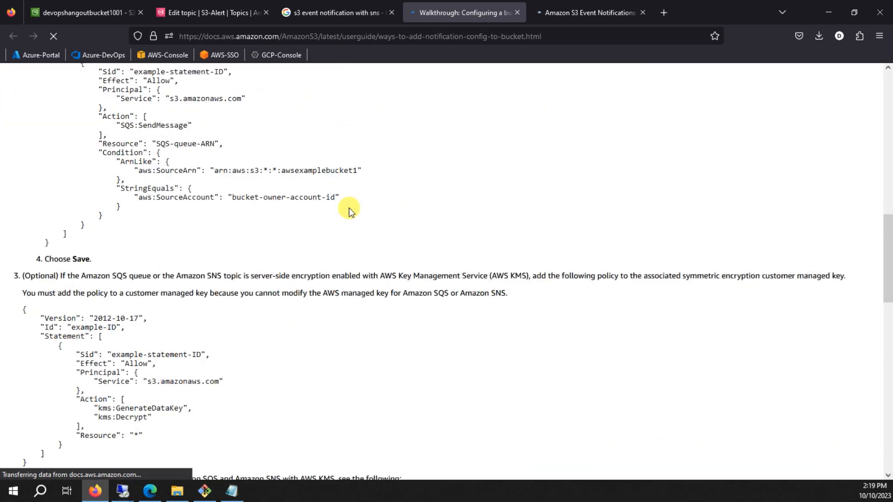
{"action": "scroll", "coordinate": [349, 208], "scroll_direction": "up", "scroll_amount": 3}
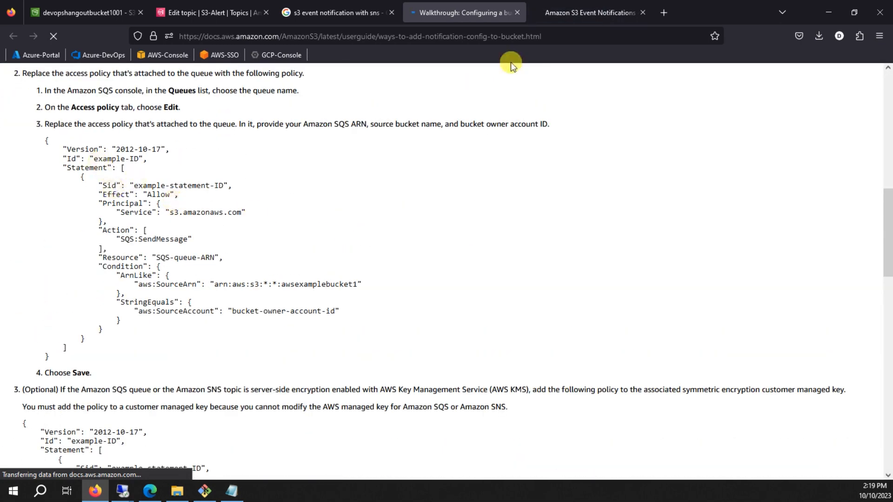
{"action": "left_click", "coordinate": [567, 13]}
{"action": "scroll", "coordinate": [279, 198], "scroll_direction": "down", "scroll_amount": 10}
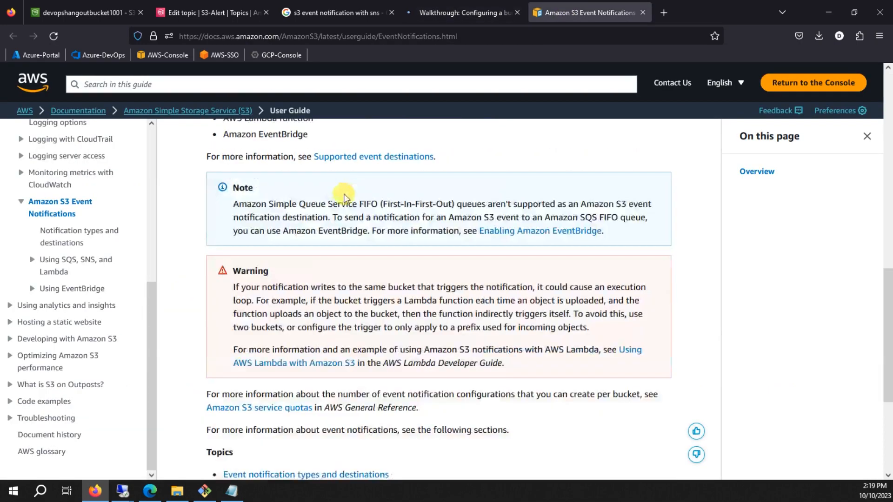
{"action": "scroll", "coordinate": [344, 198], "scroll_direction": "down", "scroll_amount": 4}
{"action": "scroll", "coordinate": [359, 228], "scroll_direction": "up", "scroll_amount": 1}
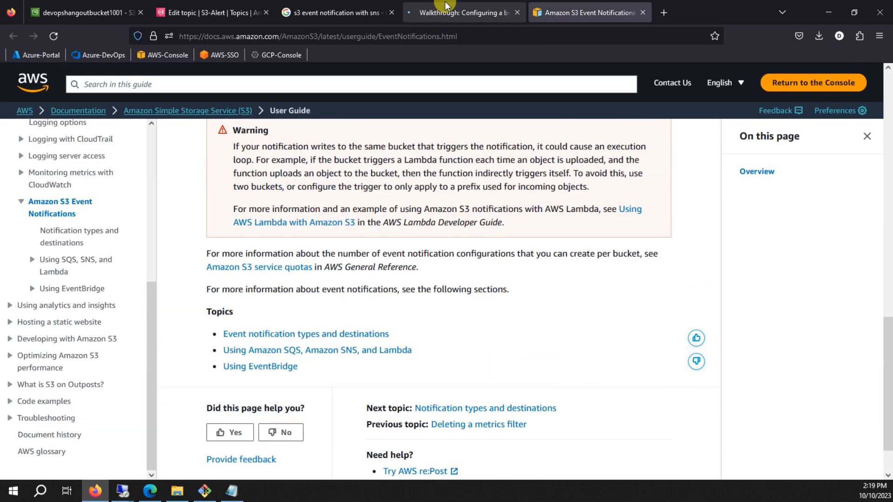
Scroll the walkthrough to Step 2's example SNS topic access policy JSON.
{"action": "left_click", "coordinate": [449, 9]}
{"action": "scroll", "coordinate": [336, 246], "scroll_direction": "down", "scroll_amount": 6}
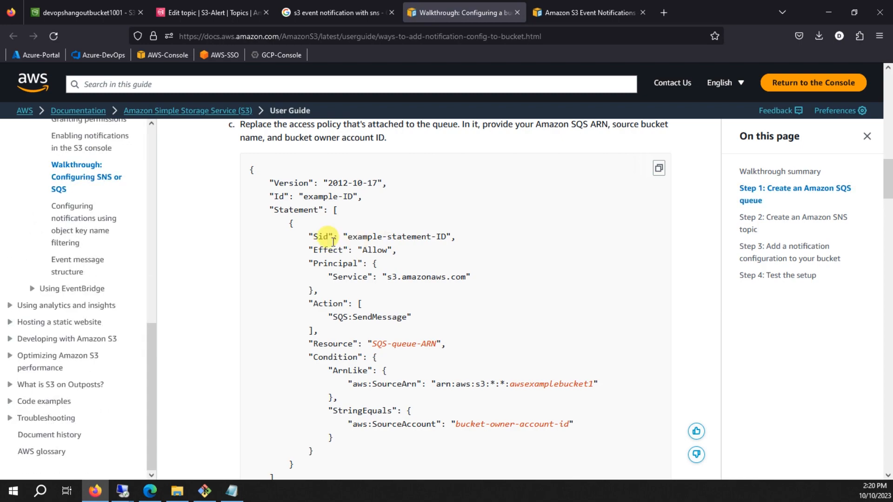
{"action": "scroll", "coordinate": [336, 232], "scroll_direction": "up", "scroll_amount": 15}
{"action": "scroll", "coordinate": [421, 207], "scroll_direction": "down", "scroll_amount": 7}
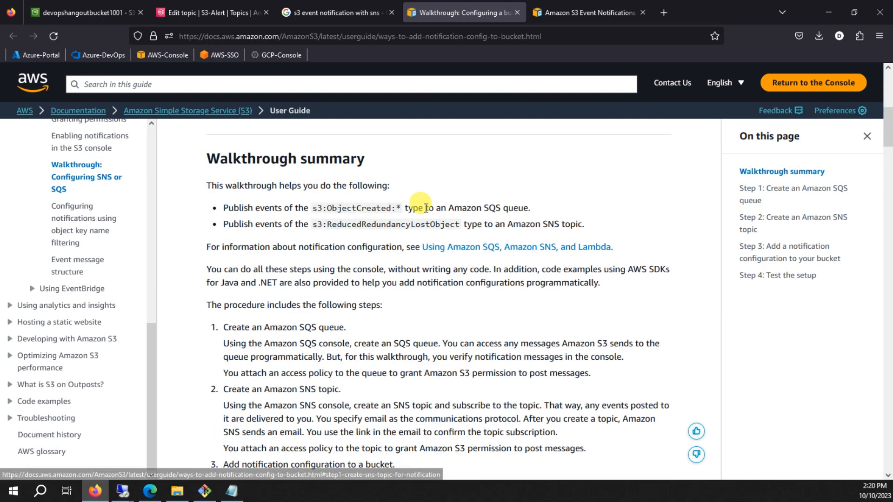
{"action": "scroll", "coordinate": [426, 210], "scroll_direction": "down", "scroll_amount": 7}
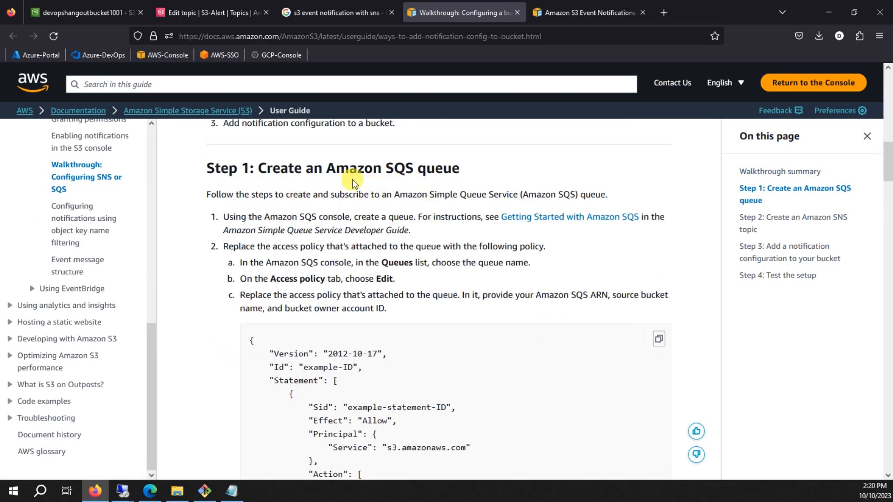
{"action": "scroll", "coordinate": [438, 198], "scroll_direction": "down", "scroll_amount": 12}
{"action": "scroll", "coordinate": [437, 199], "scroll_direction": "up", "scroll_amount": 3}
{"action": "scroll", "coordinate": [438, 199], "scroll_direction": "down", "scroll_amount": 10}
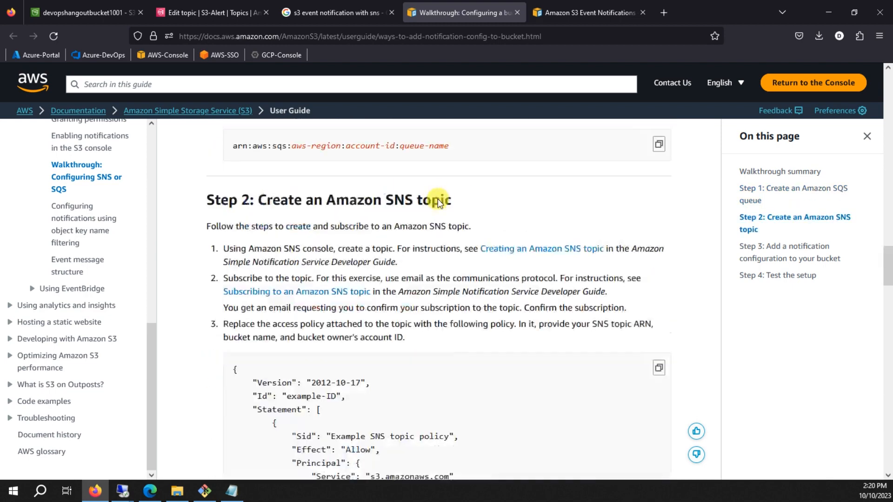
{"action": "scroll", "coordinate": [439, 198], "scroll_direction": "down", "scroll_amount": 5}
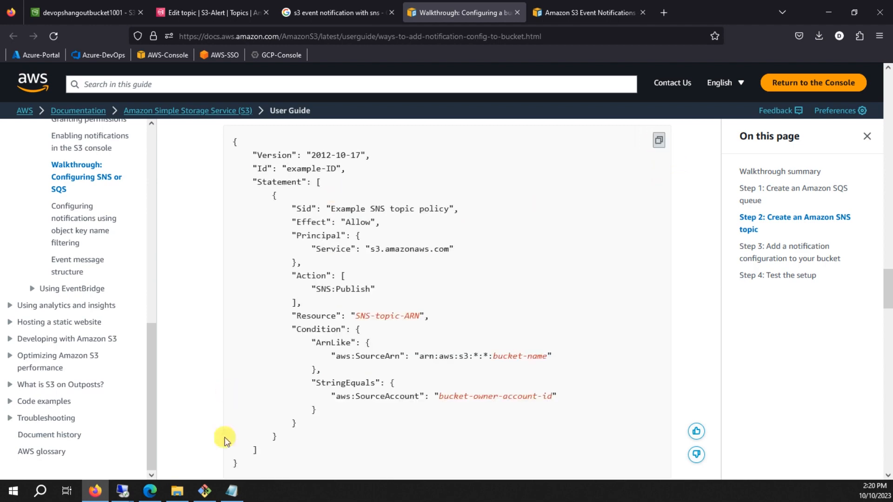
{"action": "left_click", "coordinate": [232, 491]}
Replace the Notepad draft with the example SNS topic policy.
{"action": "key", "text": "ctrl+a"}
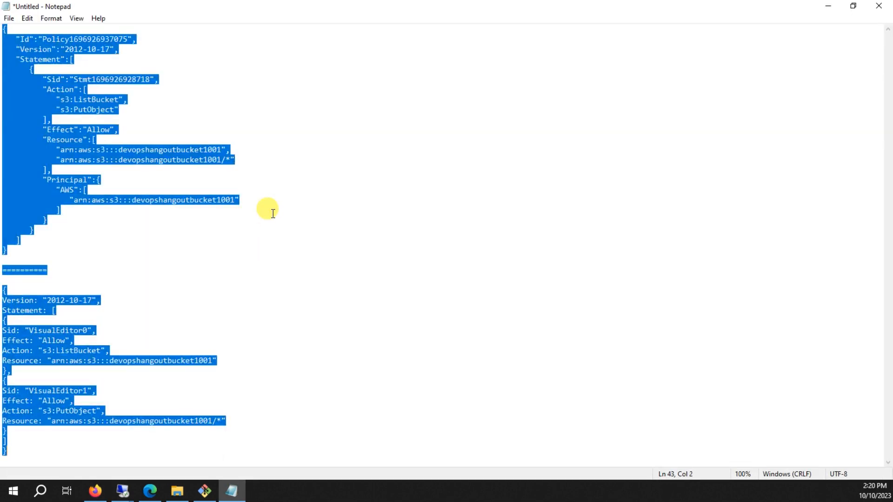
{"action": "type", "text": "{     \"Version\": \"2012-10-17\",     \"Id\": \"example-ID\",     \"Statement\": [         {             \"Sid\": \"Example SNS topic policy\",             \"Effect\": \"Allow\",             \"Principal\": {                 \"Service\": \"s3.amazonaws.com\"             },             \"Action\": [                 \"SNS:Publish\"             ],             \"Resource\": \"SNS-topic-ARN\",             \"Condition\": {                 \"ArnLike\": {                     \"aws:SourceArn\": \"arn:aws:s3:*:*:bucket-name\"                 },                 \"StringEquals\": {                     \"aws:SourceAccount\": \"bucket-owner-account-id\"                 }             }         }     ] }"}
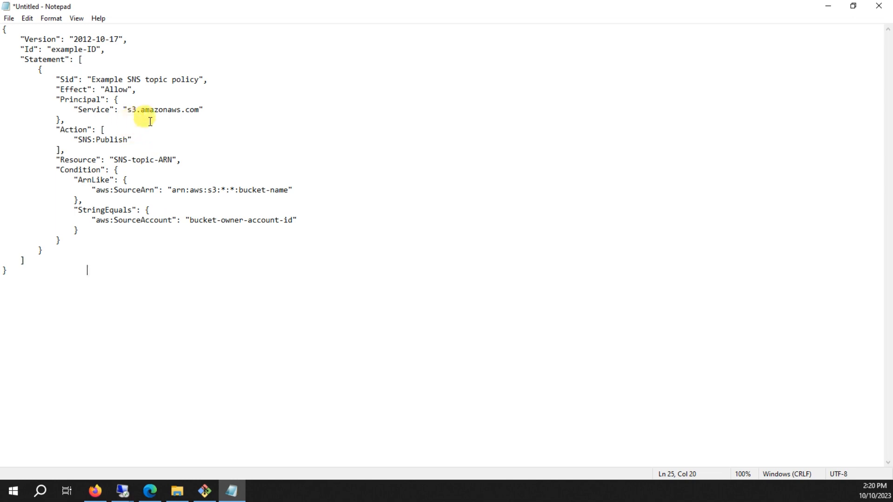
{"action": "left_click_drag", "start_coordinate": [118, 160], "coordinate": [172, 160]}
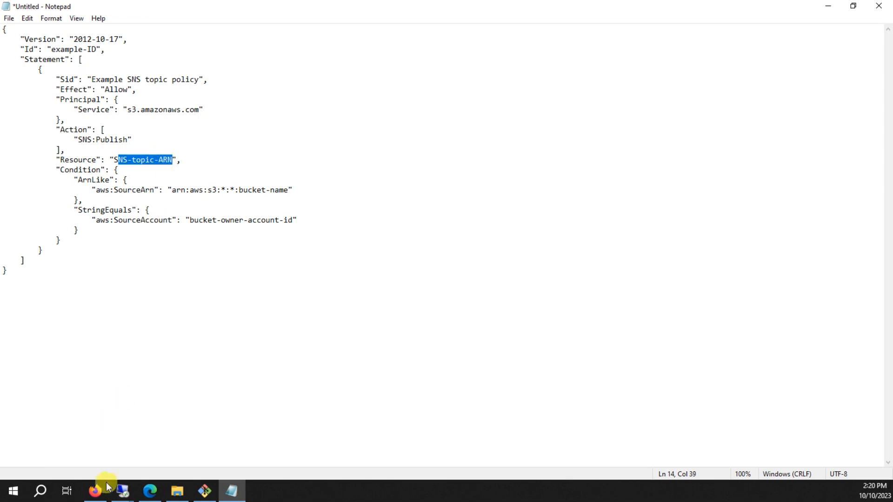
Copy the S3-Alert topic ARN and paste it over the SNS-topic-ARN Resource placeholder.
{"action": "left_click", "coordinate": [107, 487]}
{"action": "left_click", "coordinate": [187, 14]}
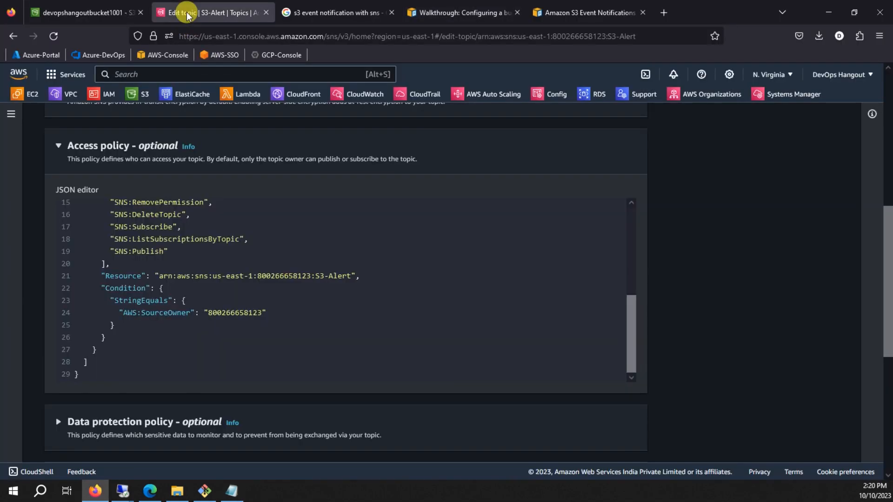
{"action": "scroll", "coordinate": [160, 185], "scroll_direction": "up", "scroll_amount": 10}
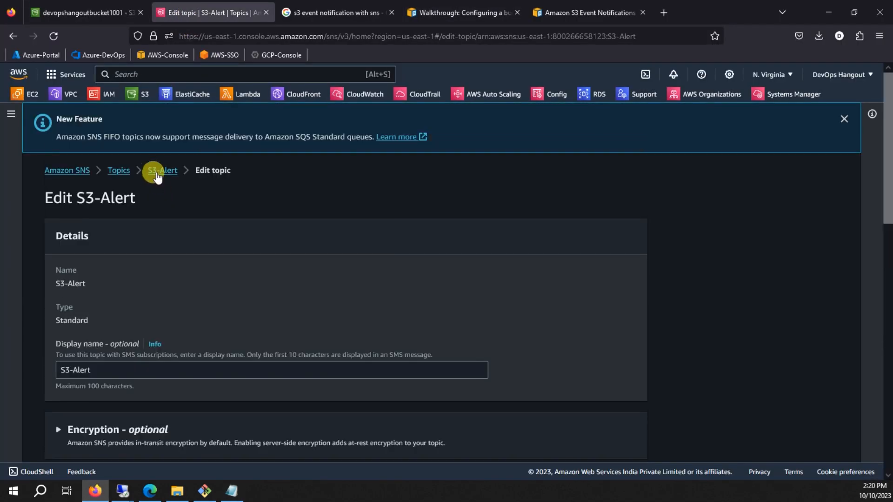
{"action": "left_click", "coordinate": [161, 172]}
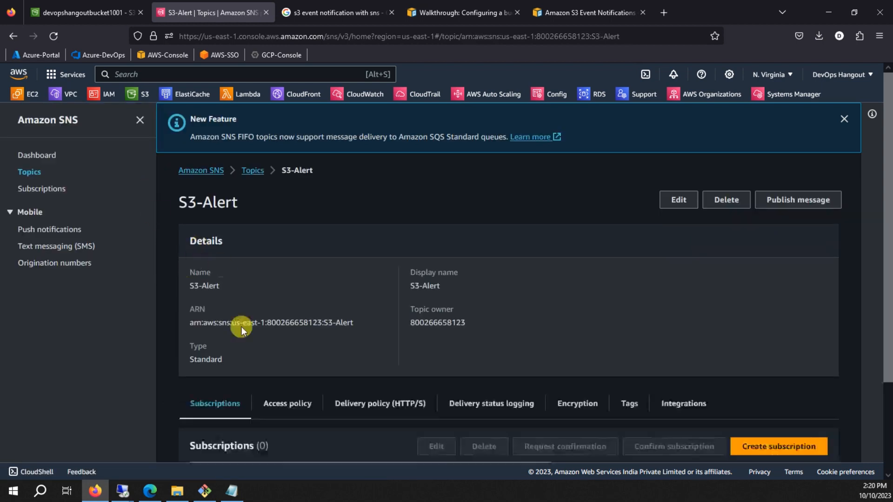
{"action": "left_click_drag", "start_coordinate": [191, 322], "coordinate": [355, 324]}
{"action": "key", "text": "ctrl+c"}
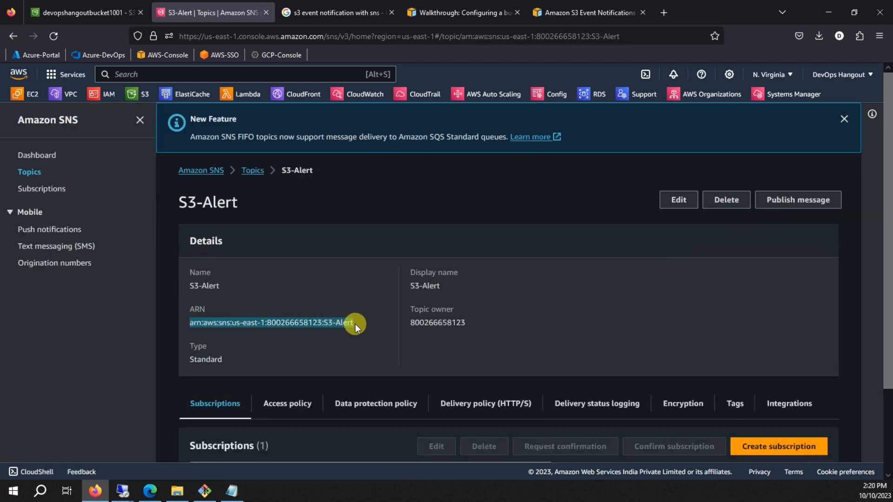
{"action": "left_click", "coordinate": [231, 491]}
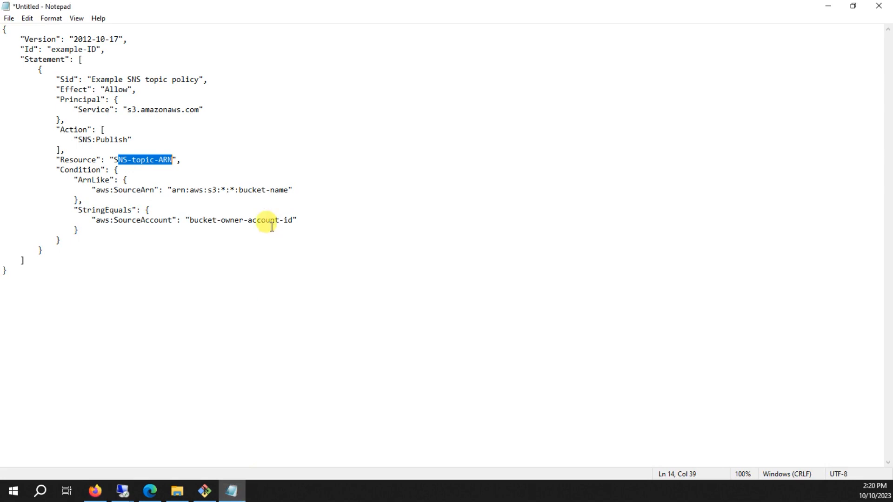
{"action": "left_click", "coordinate": [187, 158]}
{"action": "left_click_drag", "start_coordinate": [116, 161], "coordinate": [173, 160]}
{"action": "key", "text": "ctrl+v"}
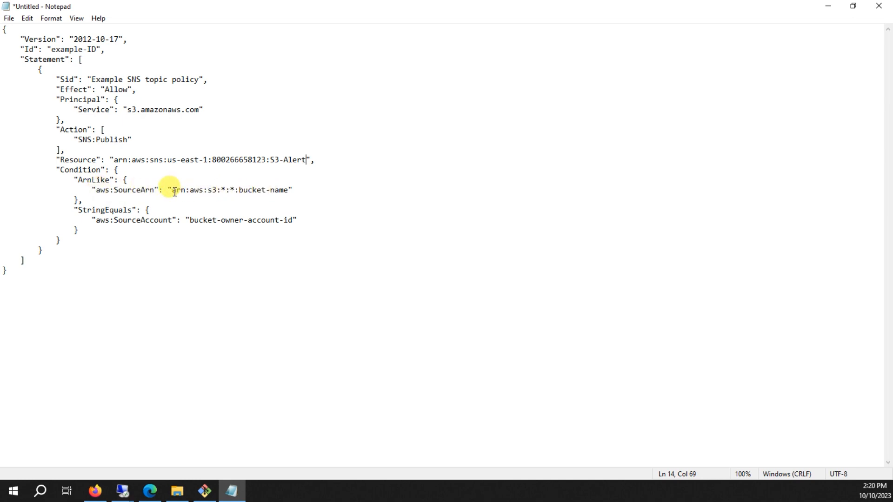
{"action": "left_click", "coordinate": [95, 491]}
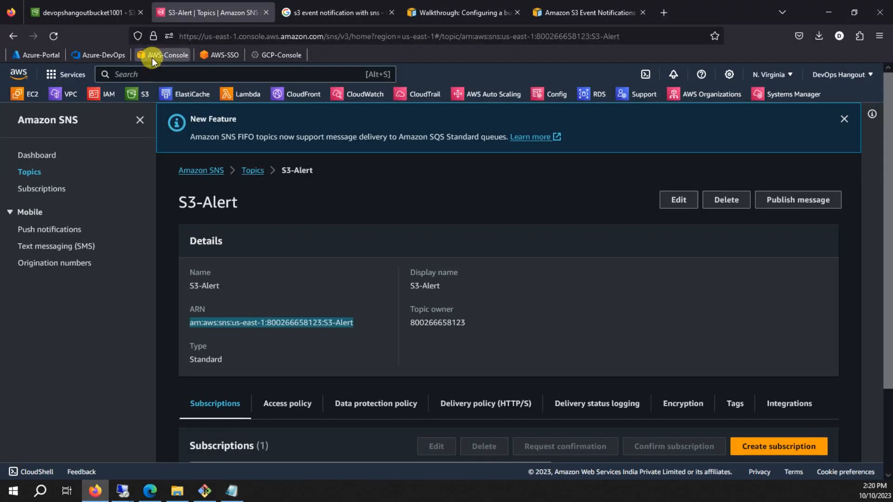
Open the S3 console in a new tab from the S3-Alert topic page.
{"action": "left_click", "coordinate": [88, 14]}
{"action": "scroll", "coordinate": [170, 226], "scroll_direction": "up", "scroll_amount": 5}
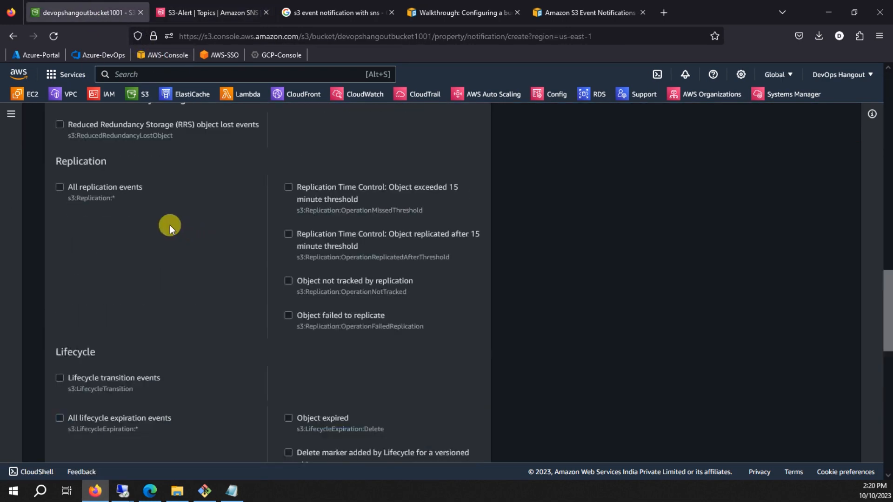
{"action": "scroll", "coordinate": [170, 225], "scroll_direction": "up", "scroll_amount": 10}
{"action": "left_click", "coordinate": [216, 18]}
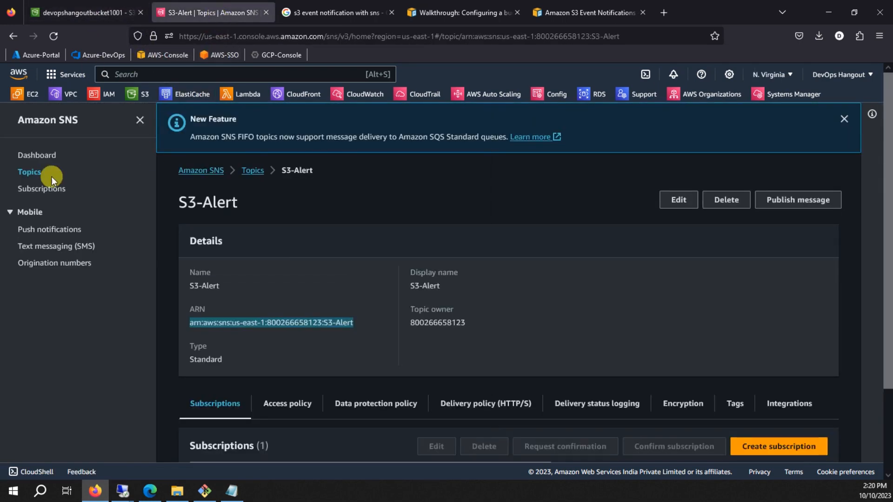
{"action": "middle_click", "coordinate": [132, 93]}
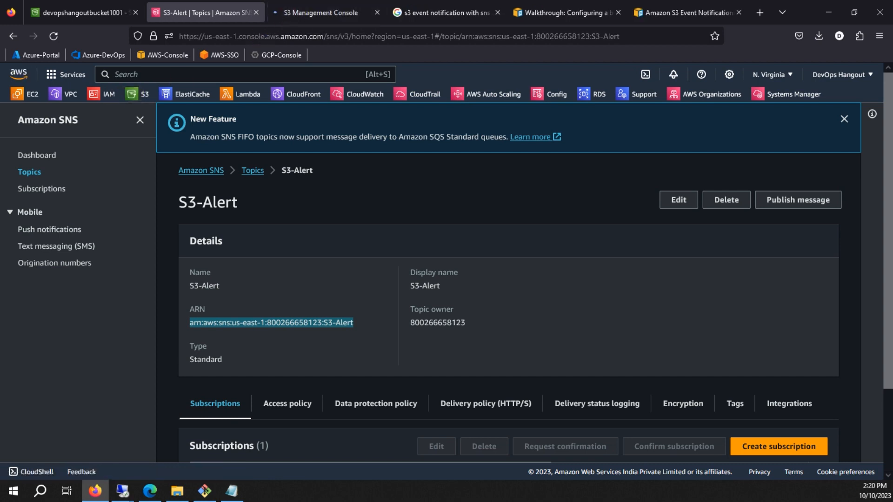
{"action": "left_click", "coordinate": [297, 12]}
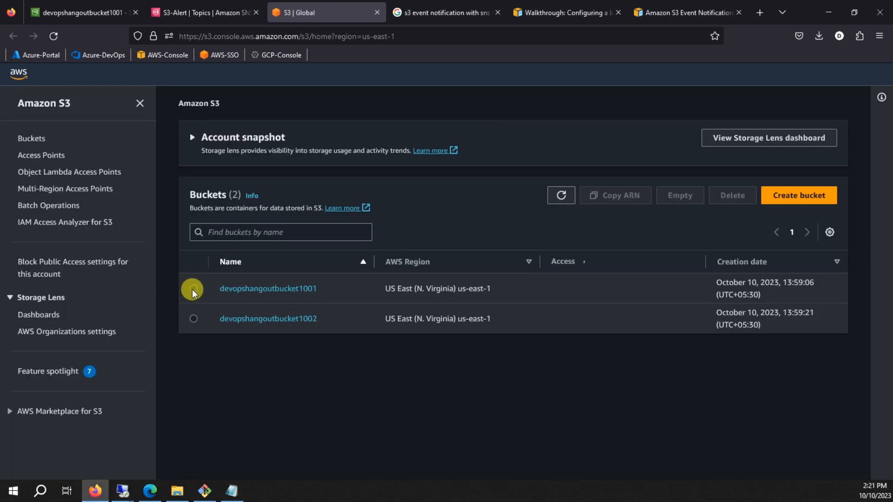
Copy the devopshangoutbucket1001 bucket ARN and select the SourceArn placeholder in Notepad.
{"action": "left_click", "coordinate": [193, 289]}
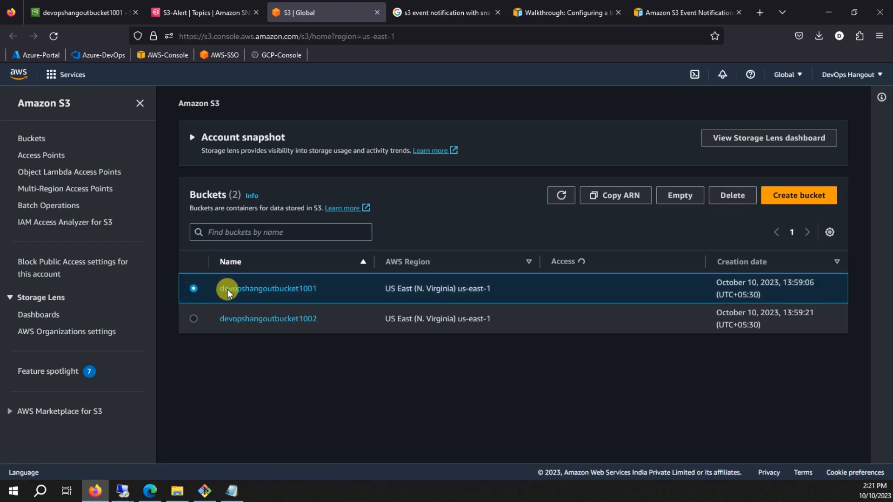
{"action": "left_click", "coordinate": [623, 196]}
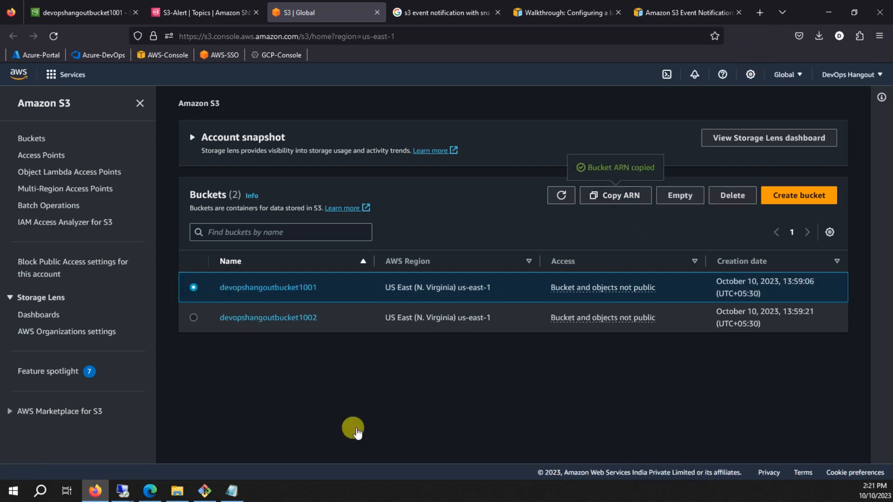
{"action": "left_click", "coordinate": [232, 491]}
{"action": "left_click_drag", "start_coordinate": [171, 190], "coordinate": [283, 192]}
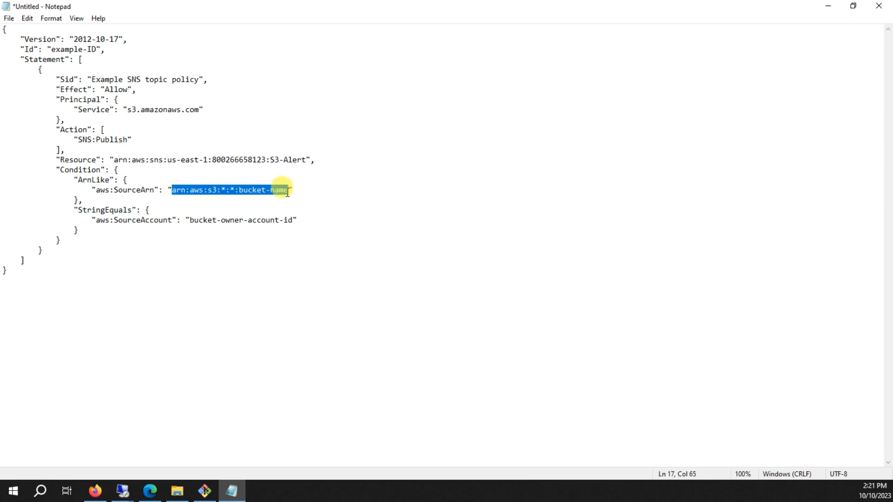
Paste the bucket ARN as SourceArn and the AWS account ID over bucket-owner-account-id.
{"action": "type", "text": "arn:aws:s3:::devopshangoutbucket1001"}
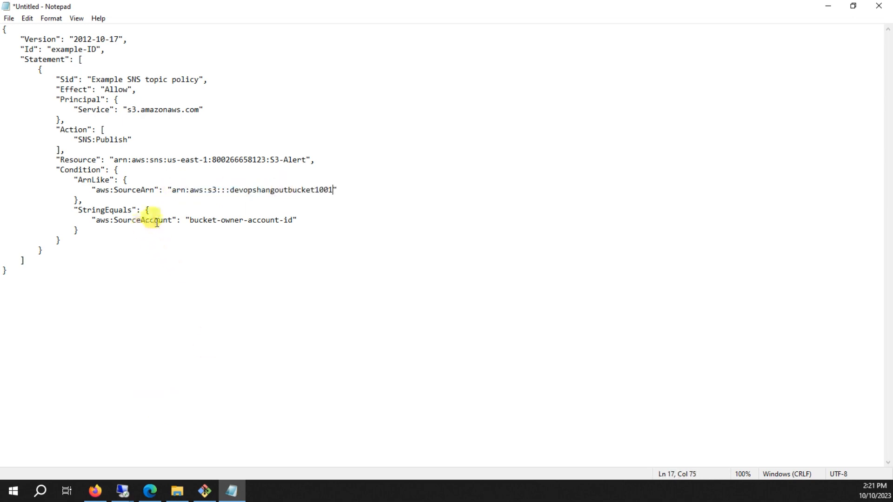
{"action": "left_click", "coordinate": [95, 491]}
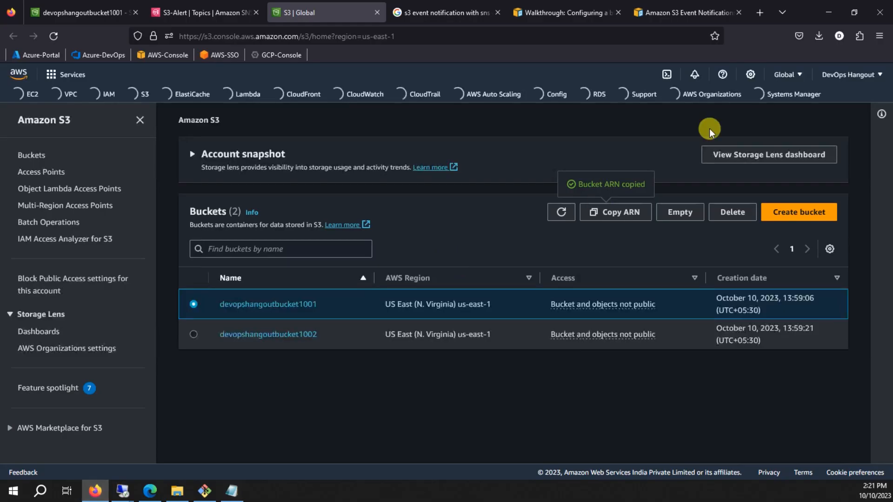
{"action": "left_click", "coordinate": [849, 74]}
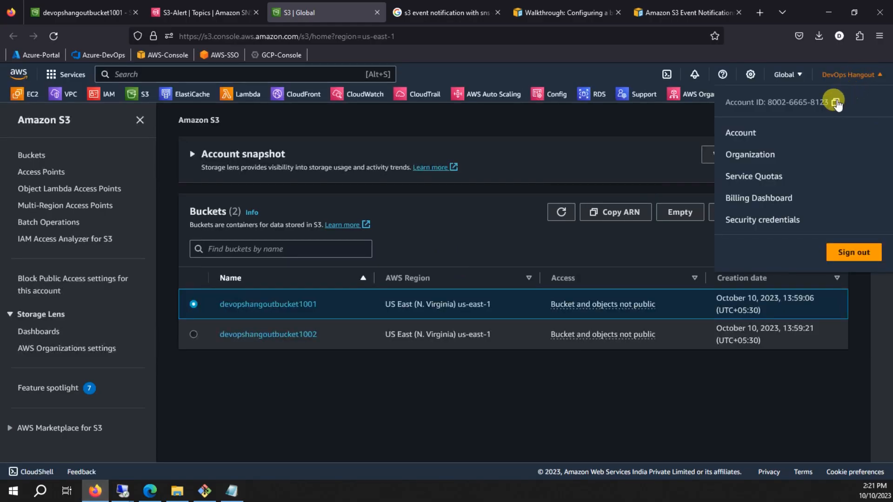
{"action": "left_click", "coordinate": [393, 386]}
{"action": "left_click", "coordinate": [232, 491]}
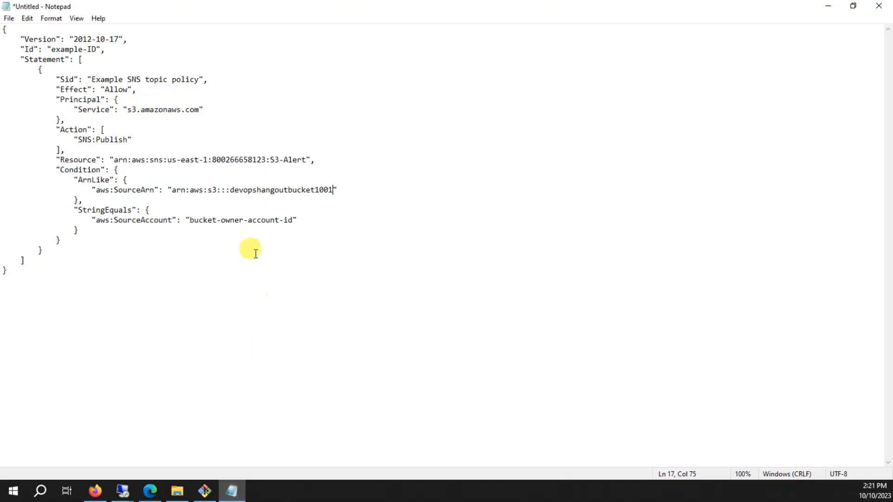
{"action": "left_click_drag", "start_coordinate": [191, 224], "coordinate": [284, 224]}
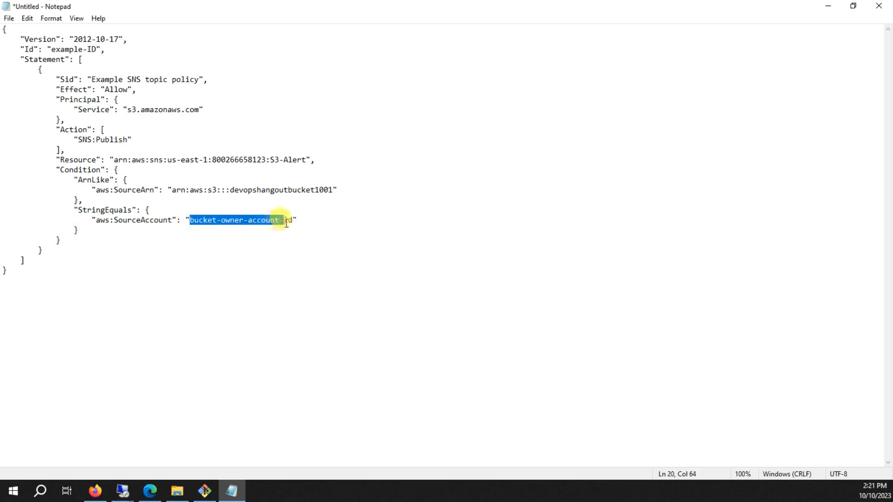
{"action": "key", "text": "ctrl+v"}
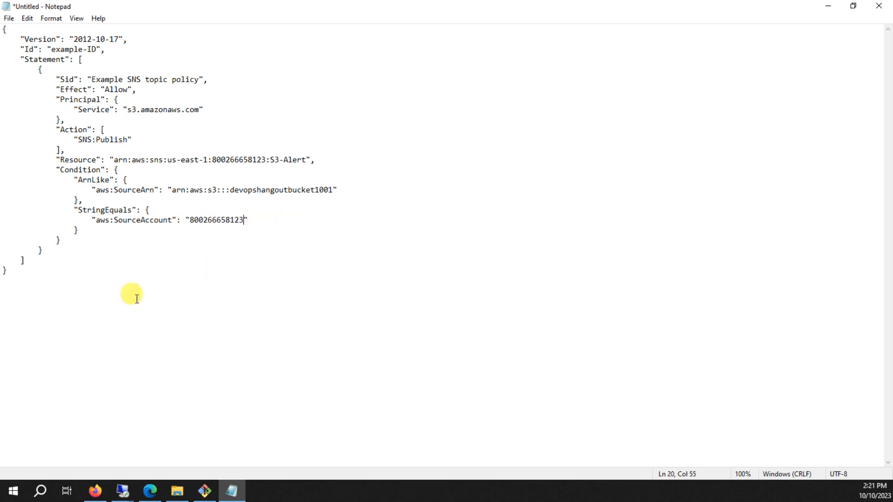
Select the entire finished policy in Notepad for copying.
{"action": "left_click", "coordinate": [71, 307]}
{"action": "key", "text": "ctrl+a"}
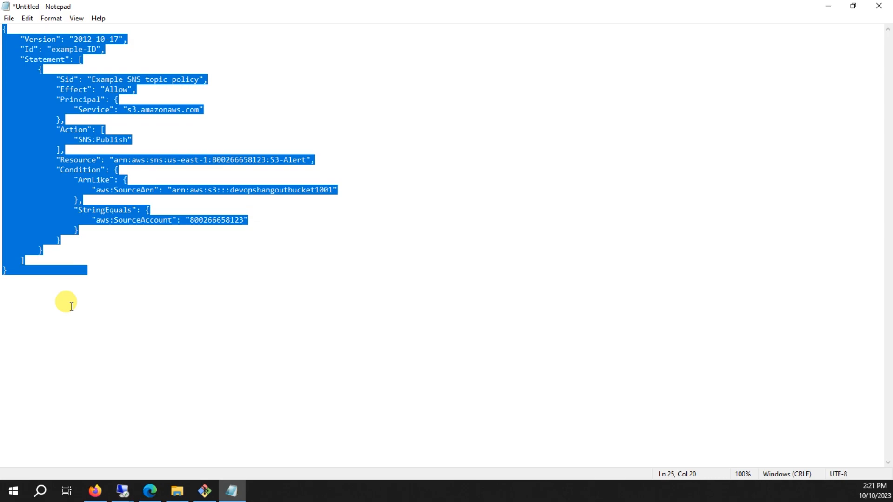
{"action": "left_click", "coordinate": [96, 492]}
Open the S3-Alert topic for editing and expand its Access policy section.
{"action": "left_click", "coordinate": [222, 18]}
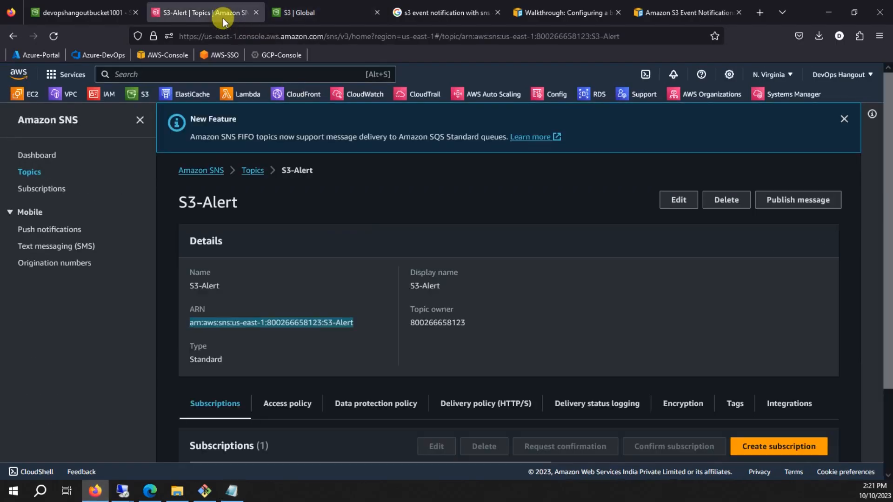
{"action": "scroll", "coordinate": [342, 282], "scroll_direction": "down", "scroll_amount": 3}
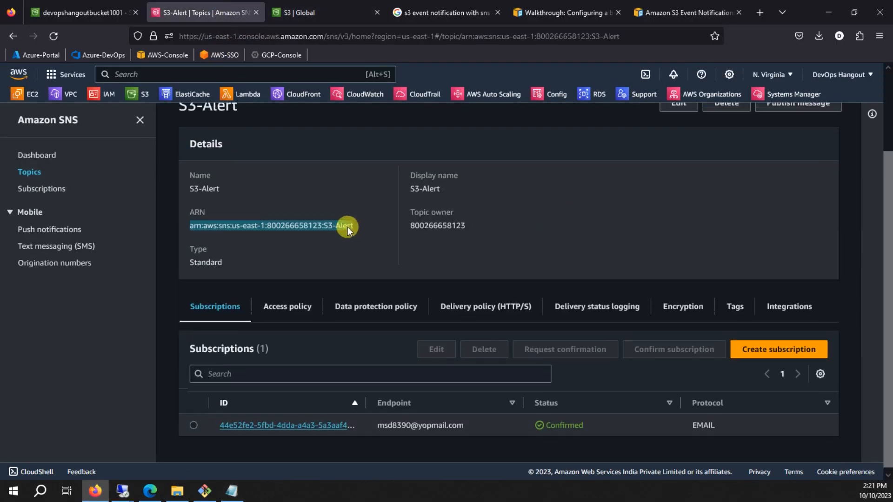
{"action": "scroll", "coordinate": [348, 227], "scroll_direction": "up", "scroll_amount": 3}
{"action": "left_click", "coordinate": [676, 202]}
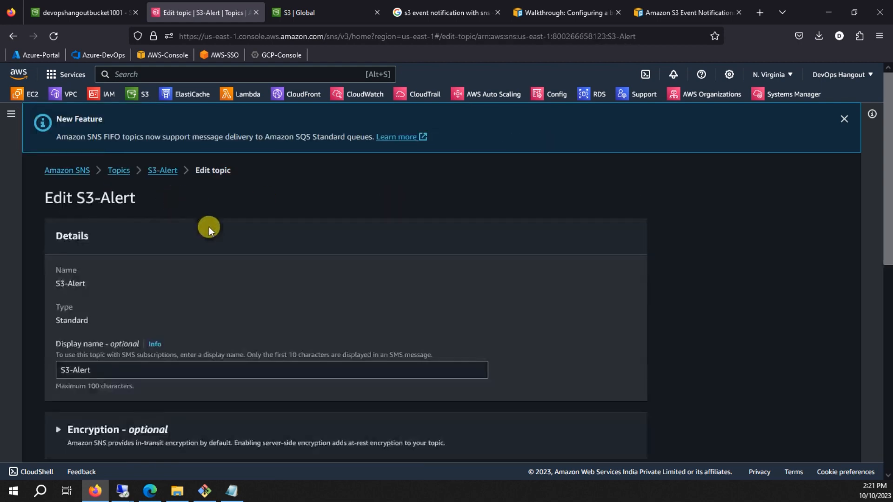
{"action": "scroll", "coordinate": [208, 227], "scroll_direction": "down", "scroll_amount": 5}
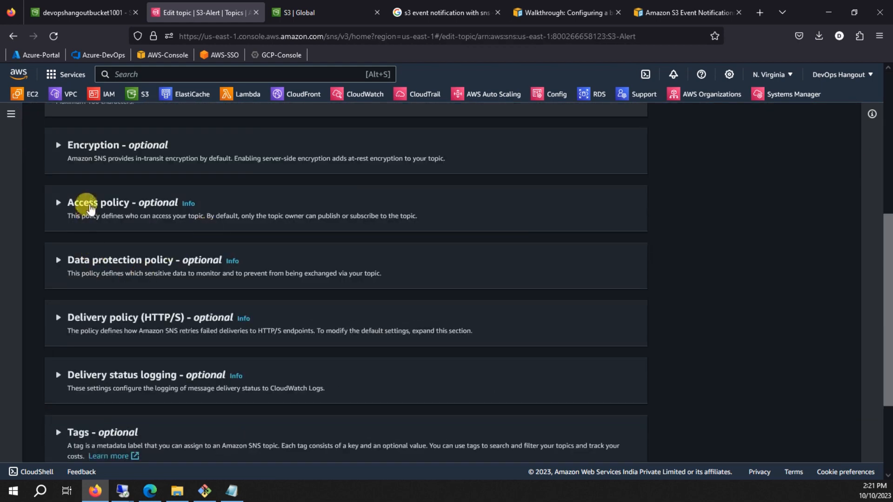
{"action": "left_click", "coordinate": [90, 210]}
Replace the access policy JSON with the new S3 publish policy and save the changes.
{"action": "scroll", "coordinate": [256, 216], "scroll_direction": "down", "scroll_amount": 3}
{"action": "left_click", "coordinate": [256, 227]}
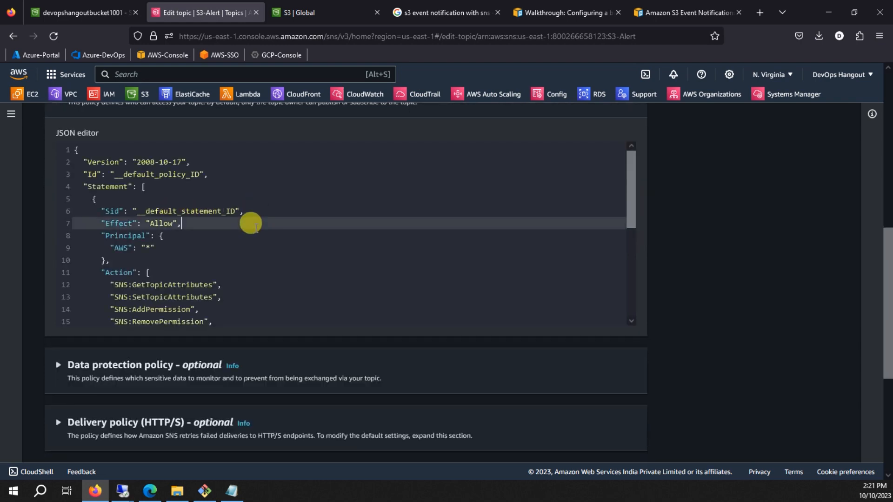
{"action": "key", "text": "ctrl+a"}
{"action": "key", "text": "ctrl+v"}
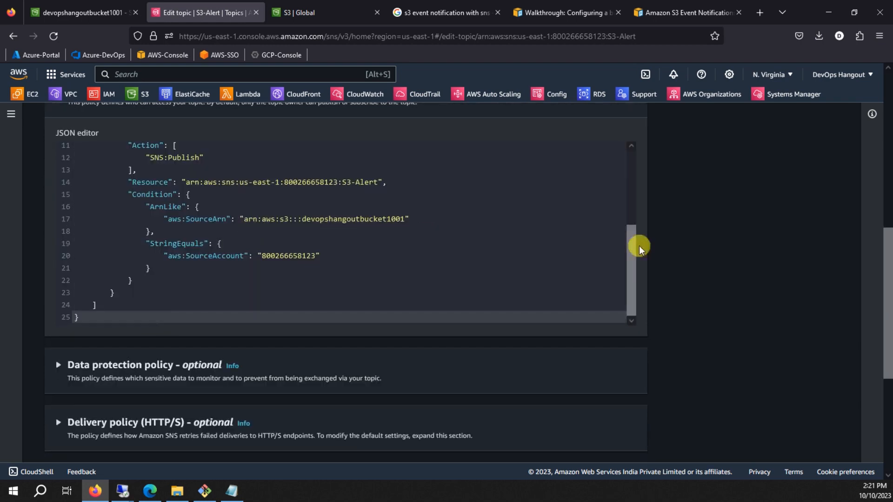
{"action": "scroll", "coordinate": [711, 249], "scroll_direction": "down", "scroll_amount": 5}
{"action": "left_click", "coordinate": [605, 433]}
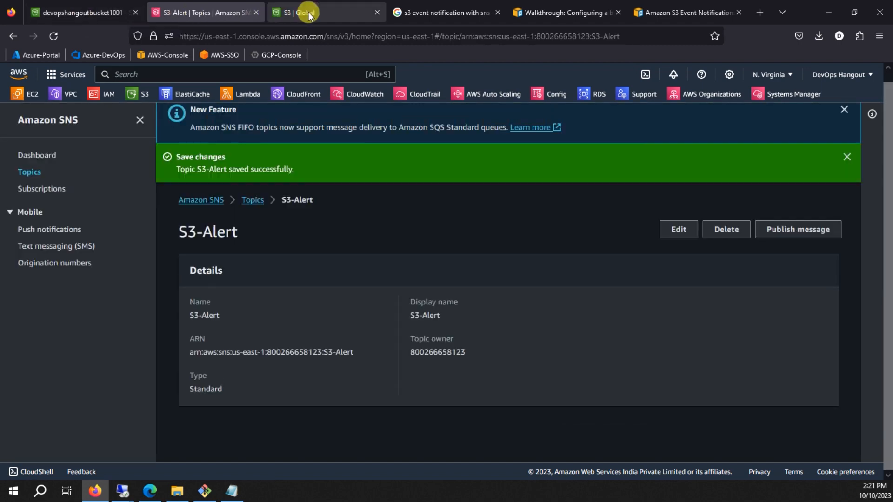
{"action": "left_click", "coordinate": [309, 15]}
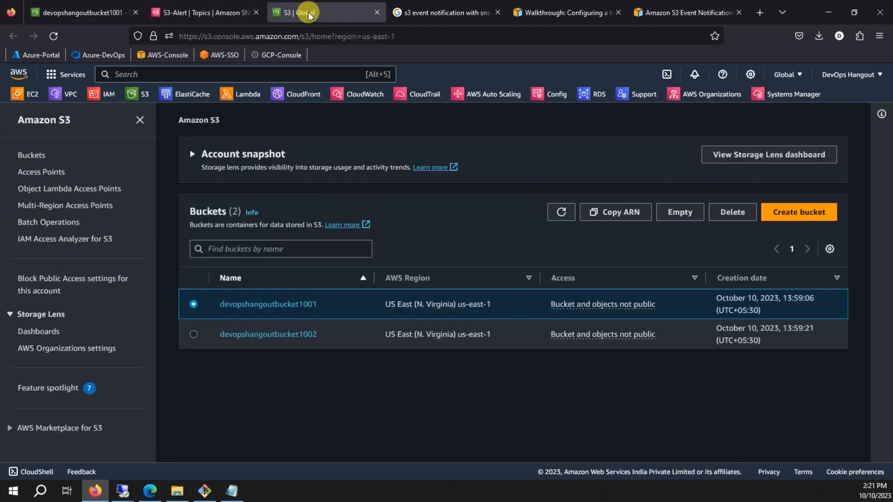
Review the S3-Notification form for all object events to S3-Alert and save it.
{"action": "left_click", "coordinate": [186, 13]}
{"action": "left_click", "coordinate": [82, 13]}
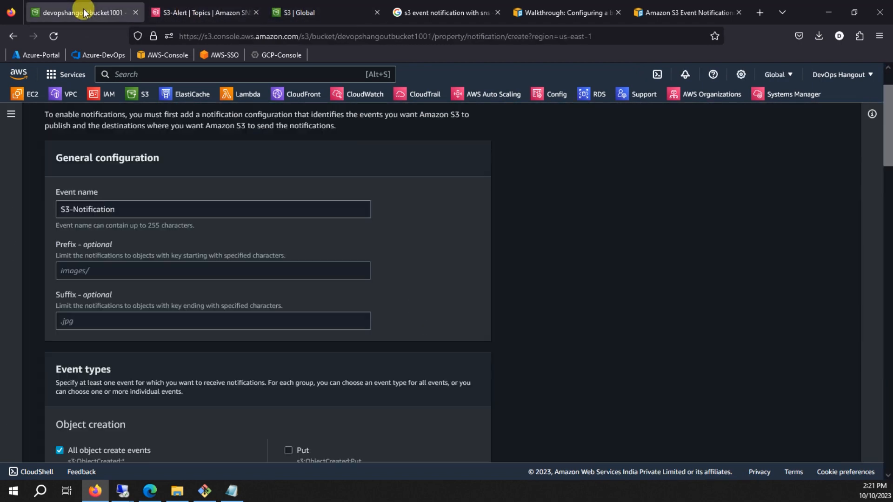
{"action": "scroll", "coordinate": [476, 286], "scroll_direction": "up", "scroll_amount": 2}
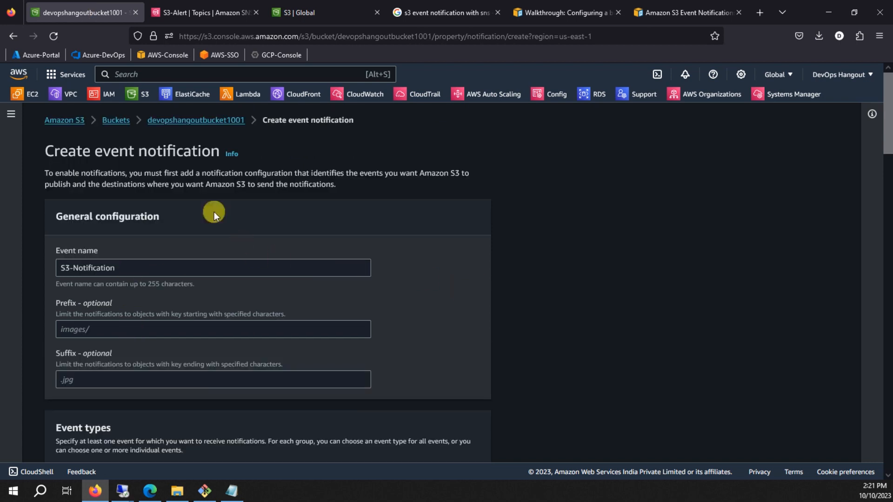
{"action": "left_click_drag", "start_coordinate": [116, 268], "coordinate": [28, 265]}
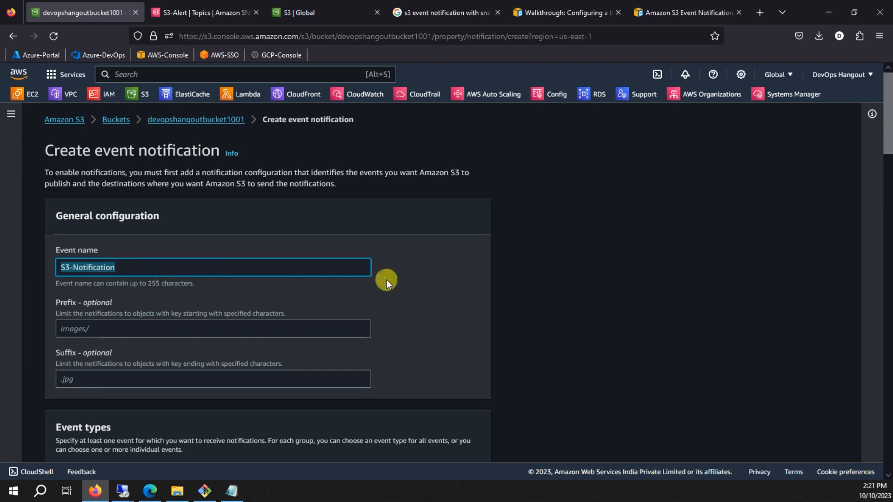
{"action": "scroll", "coordinate": [84, 246], "scroll_direction": "down", "scroll_amount": 10}
{"action": "scroll", "coordinate": [121, 235], "scroll_direction": "down", "scroll_amount": 8}
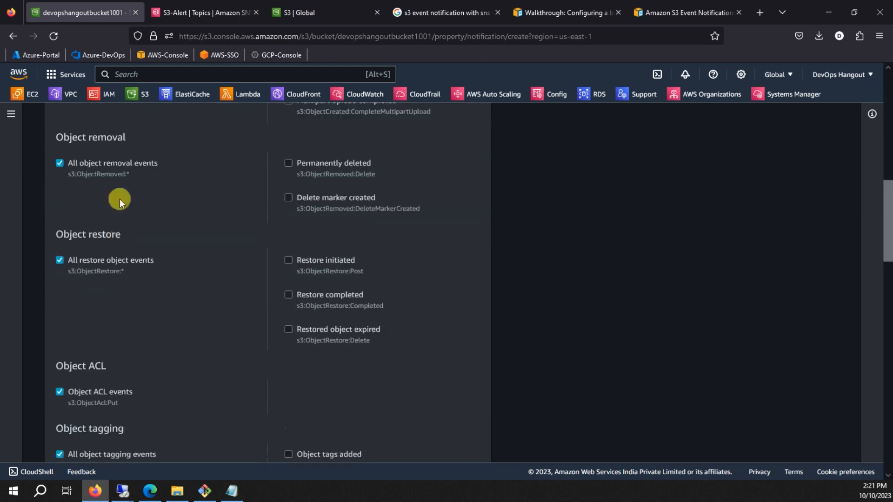
{"action": "scroll", "coordinate": [106, 169], "scroll_direction": "down", "scroll_amount": 20}
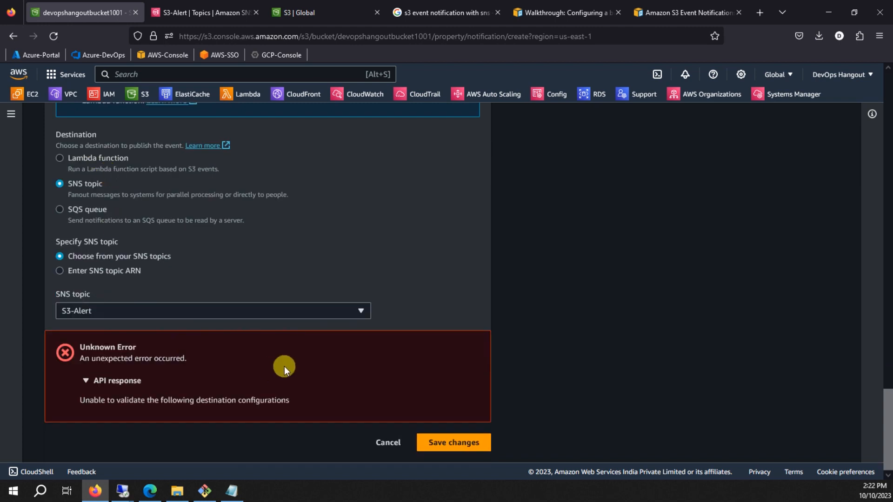
{"action": "left_click", "coordinate": [466, 447]}
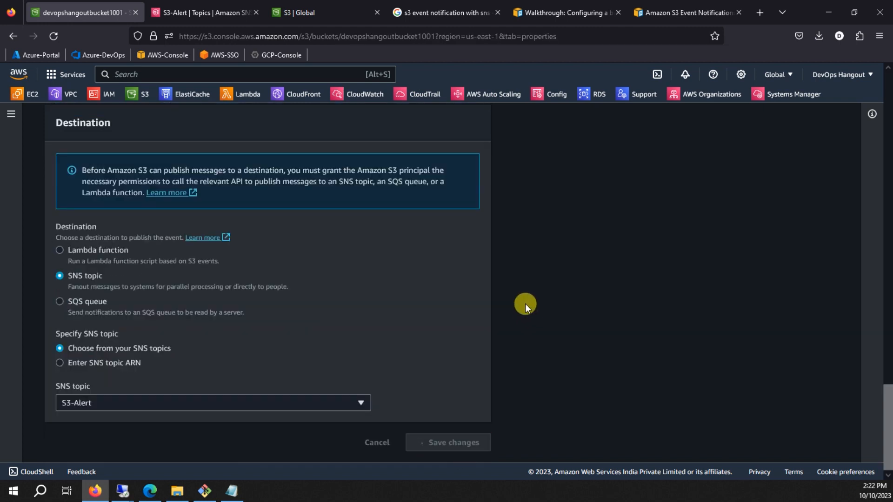
{"action": "scroll", "coordinate": [226, 292], "scroll_direction": "down", "scroll_amount": 5}
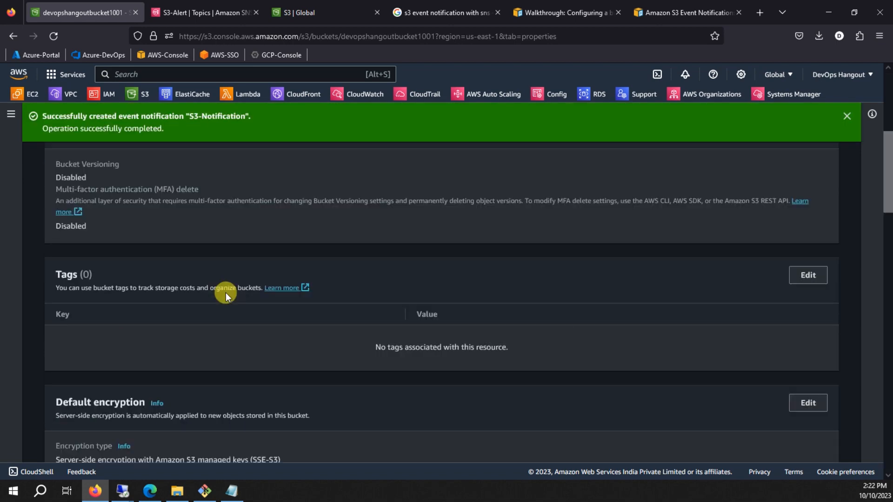
{"action": "scroll", "coordinate": [225, 293], "scroll_direction": "down", "scroll_amount": 15}
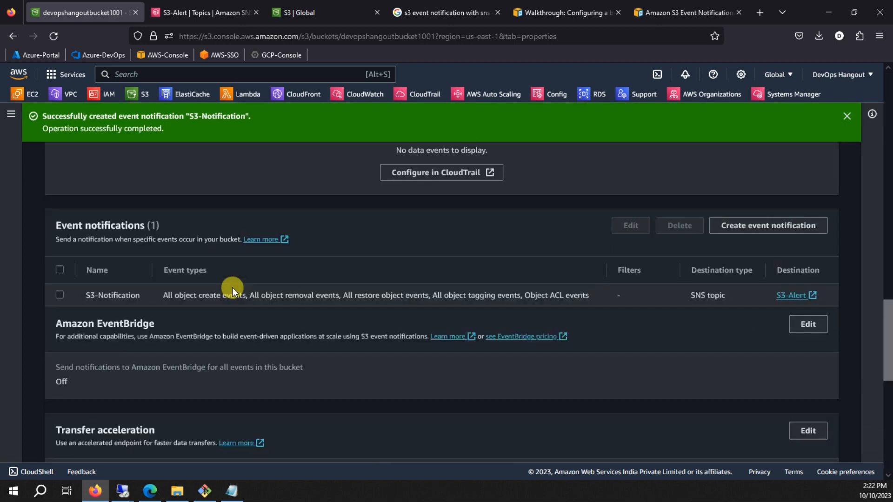
Refresh the YOPmail inbox and read the S3-Alert test-event email for devopshangoutbucket1001.
{"action": "left_click", "coordinate": [152, 492]}
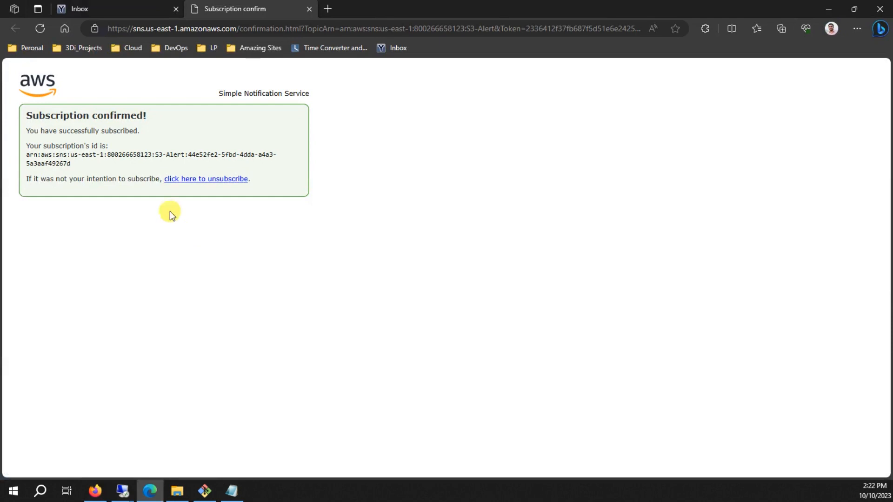
{"action": "left_click", "coordinate": [114, 9]}
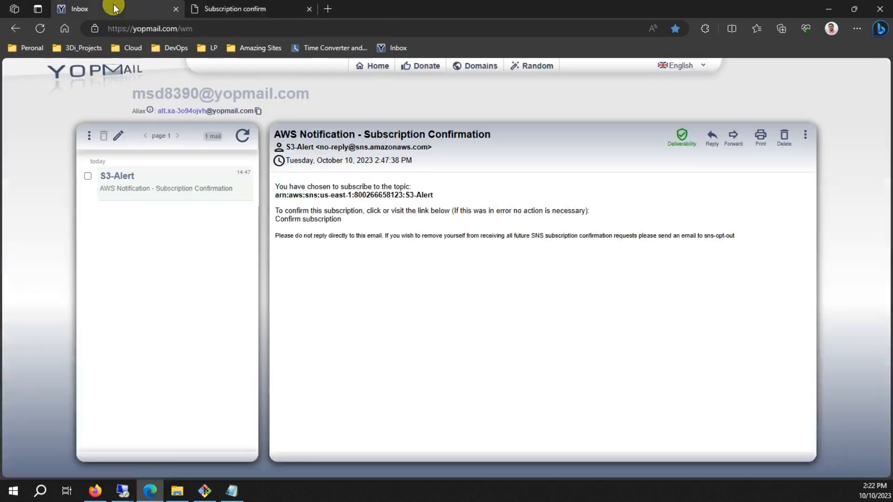
{"action": "left_click", "coordinate": [242, 136]}
{"action": "left_click", "coordinate": [191, 179]}
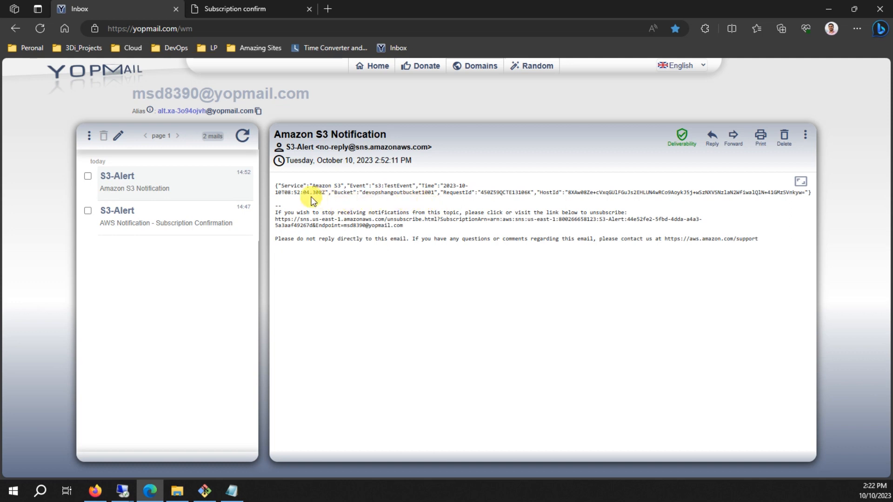
{"action": "left_click_drag", "start_coordinate": [277, 186], "coordinate": [508, 241]}
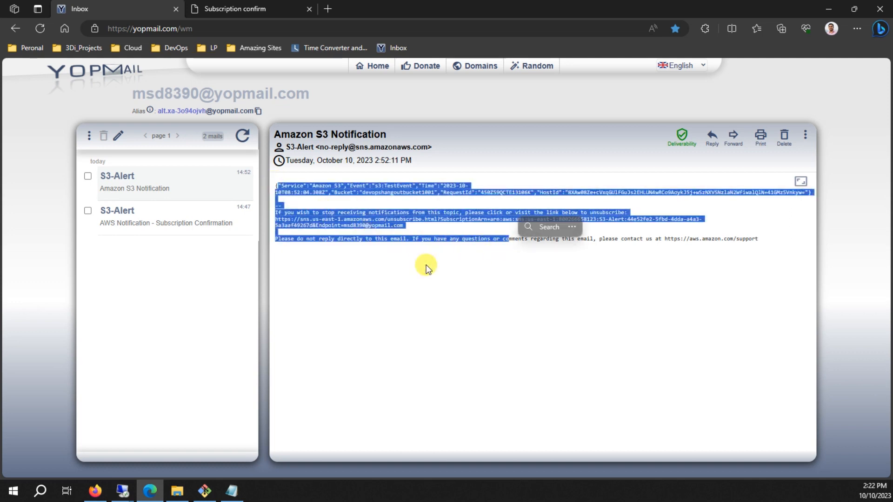
{"action": "left_click", "coordinate": [426, 265]}
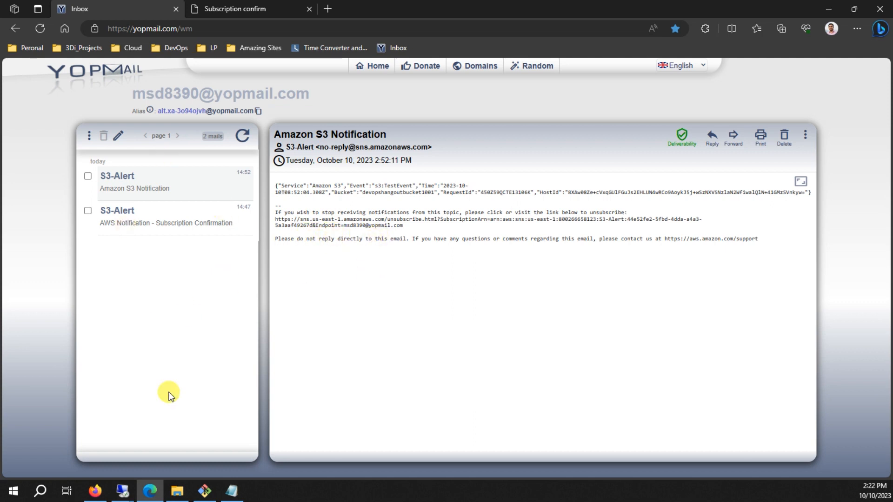
{"action": "left_click", "coordinate": [96, 490]}
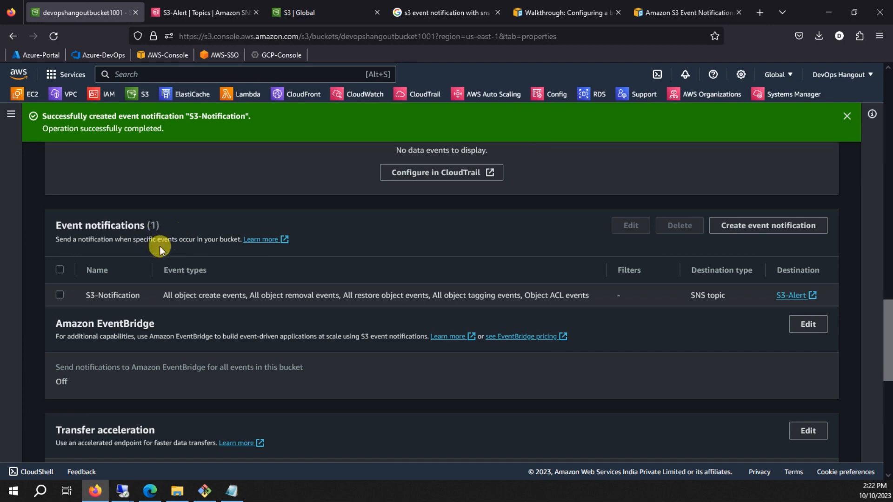
Upload Bash_Shell_Scripting.pdf from the Desktop to devopshangoutbucket1001 and close the status page.
{"action": "scroll", "coordinate": [160, 247], "scroll_direction": "up", "scroll_amount": 15}
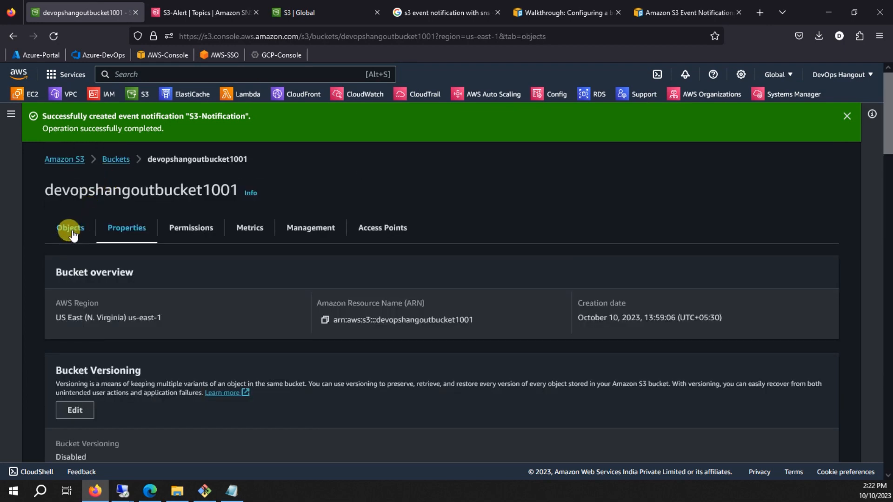
{"action": "left_click", "coordinate": [70, 229]}
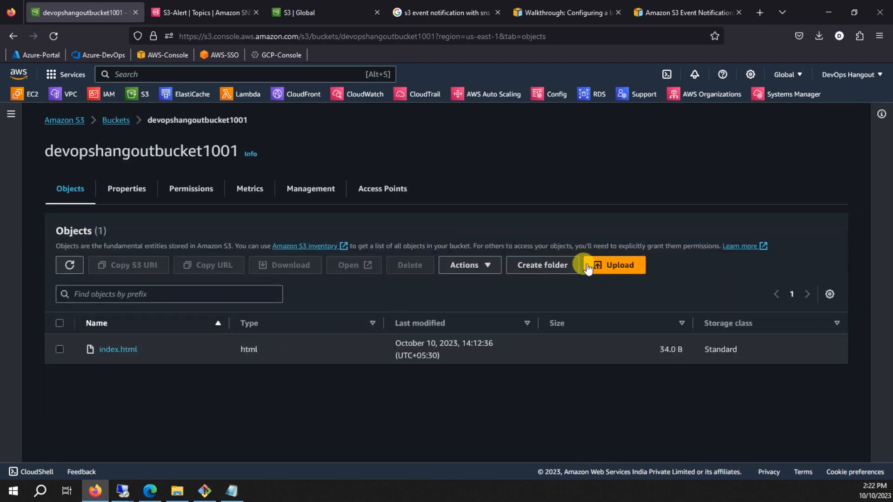
{"action": "left_click", "coordinate": [589, 268]}
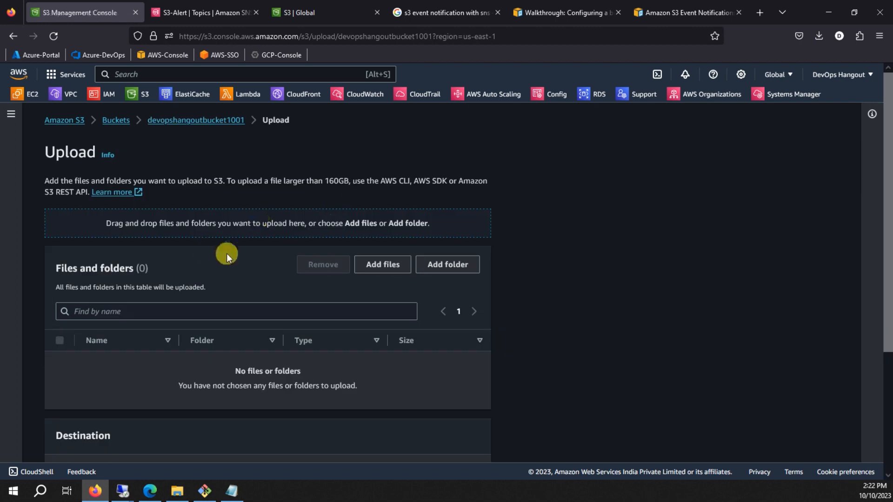
{"action": "left_click", "coordinate": [394, 266]}
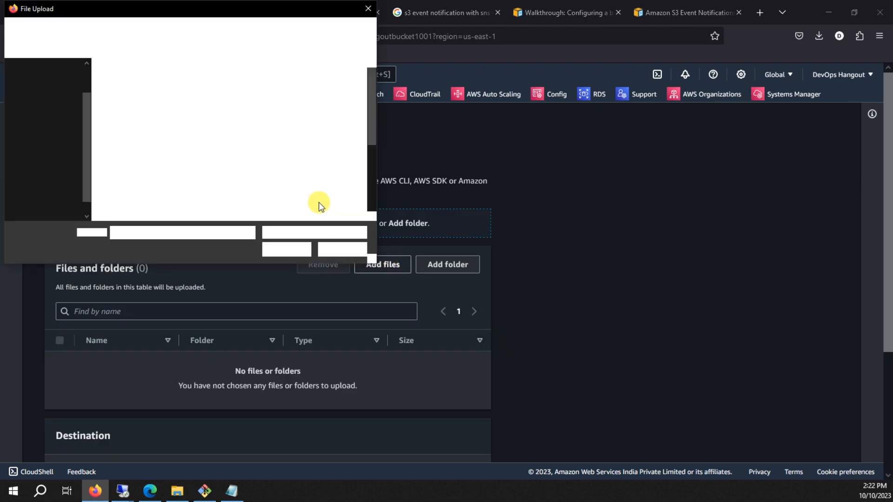
{"action": "scroll", "coordinate": [294, 141], "scroll_direction": "down", "scroll_amount": 3}
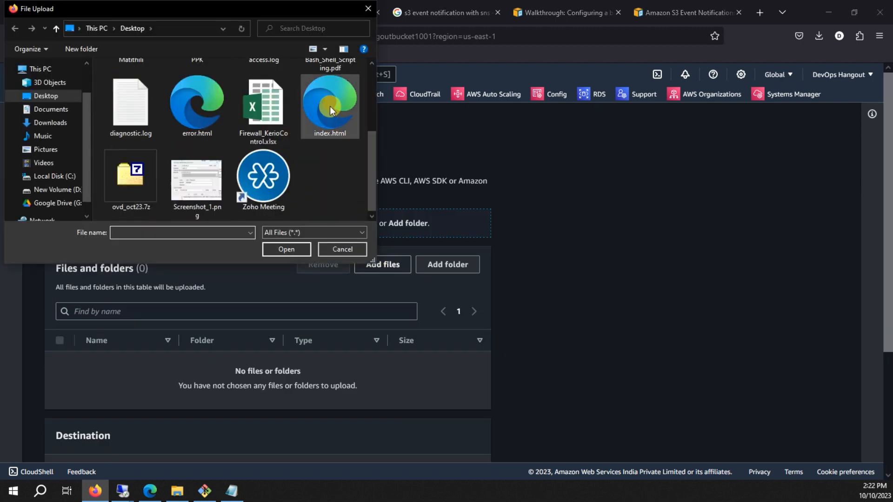
{"action": "scroll", "coordinate": [319, 159], "scroll_direction": "up", "scroll_amount": 3}
{"action": "left_click", "coordinate": [323, 152]}
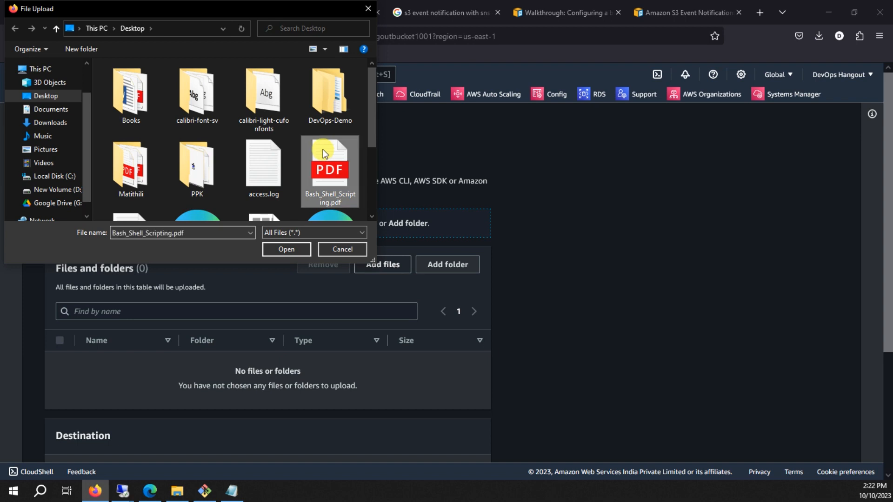
{"action": "left_click", "coordinate": [279, 250]}
{"action": "scroll", "coordinate": [403, 323], "scroll_direction": "down", "scroll_amount": 3}
{"action": "left_click", "coordinate": [464, 443]}
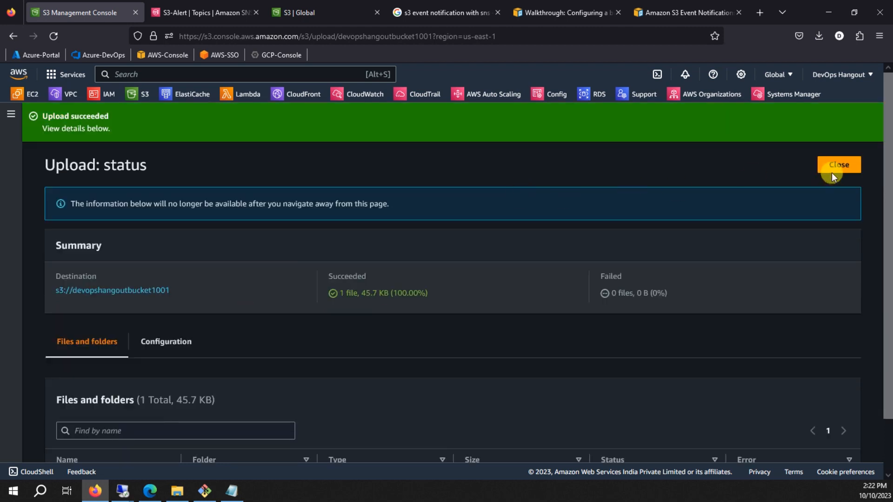
{"action": "left_click", "coordinate": [846, 167]}
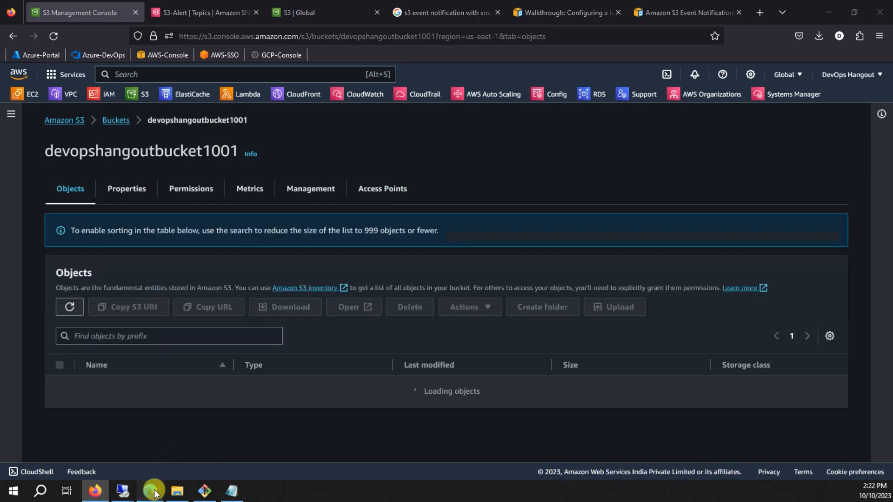
Refresh YOPmail and read the ObjectCreated:Put email for Bash_Shell_Scripting.pdf.
{"action": "left_click", "coordinate": [151, 490]}
{"action": "left_click", "coordinate": [246, 142]}
{"action": "left_click", "coordinate": [132, 188]}
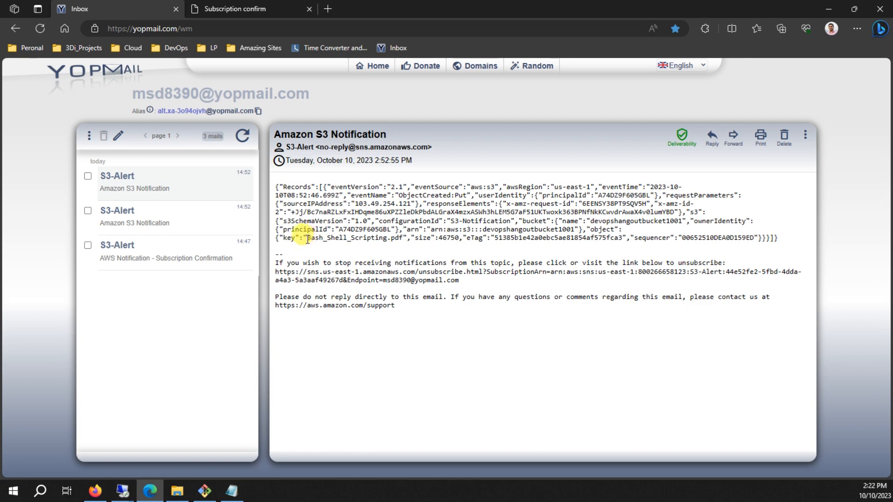
{"action": "left_click_drag", "start_coordinate": [307, 238], "coordinate": [400, 238]}
{"action": "left_click", "coordinate": [458, 198]}
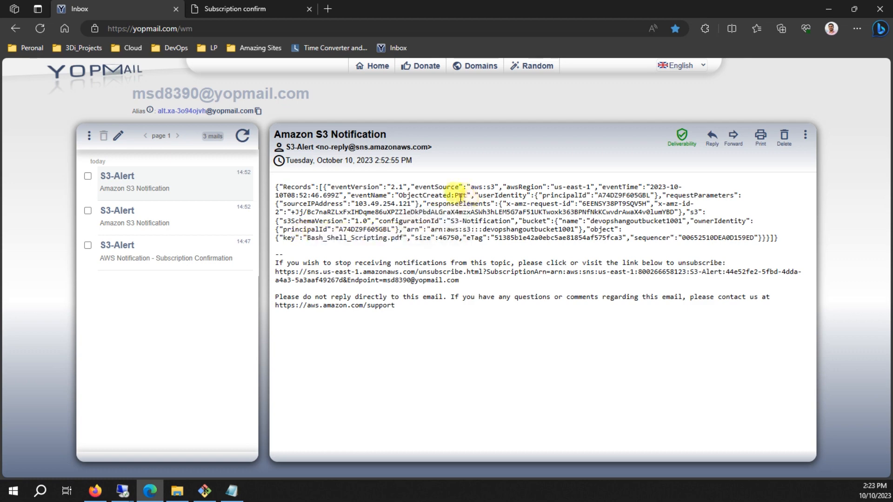
{"action": "left_click_drag", "start_coordinate": [399, 196], "coordinate": [462, 198]}
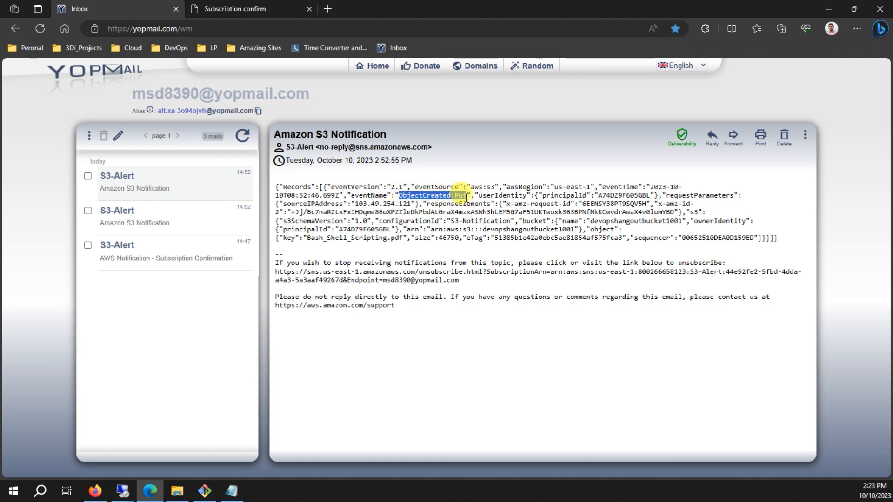
{"action": "left_click_drag", "start_coordinate": [468, 198], "coordinate": [468, 197]}
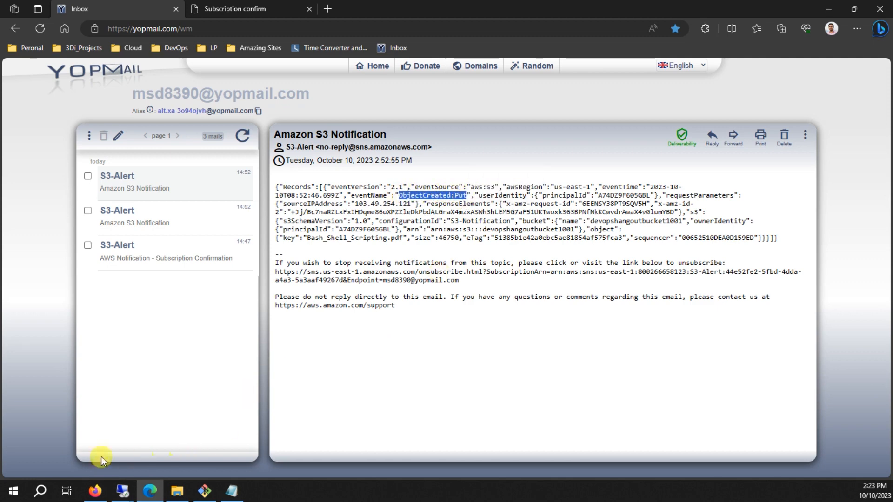
{"action": "left_click", "coordinate": [94, 492]}
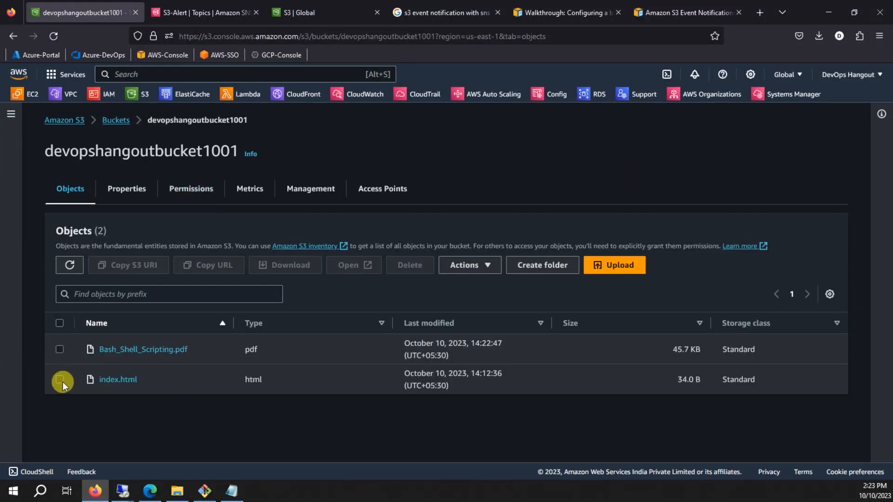
Permanently delete Bash_Shell_Scripting.pdf and index.html, then refresh the YOPmail inbox for alerts.
{"action": "left_click", "coordinate": [60, 324]}
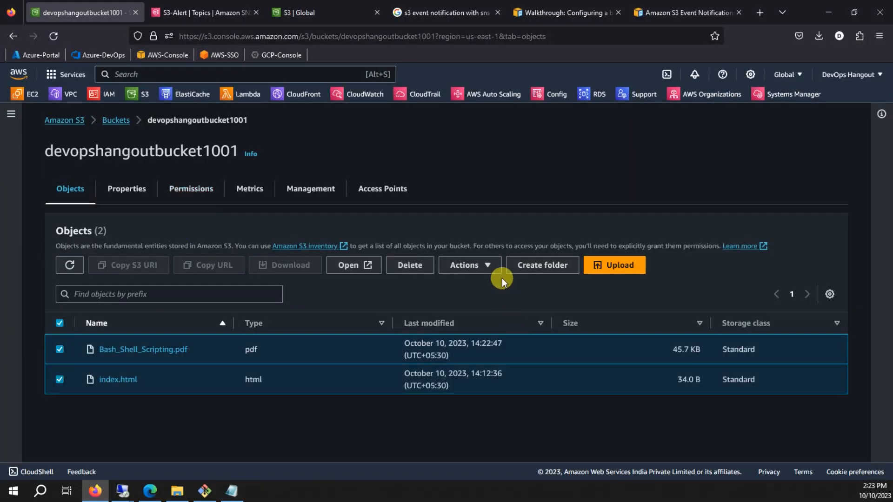
{"action": "left_click", "coordinate": [418, 266]}
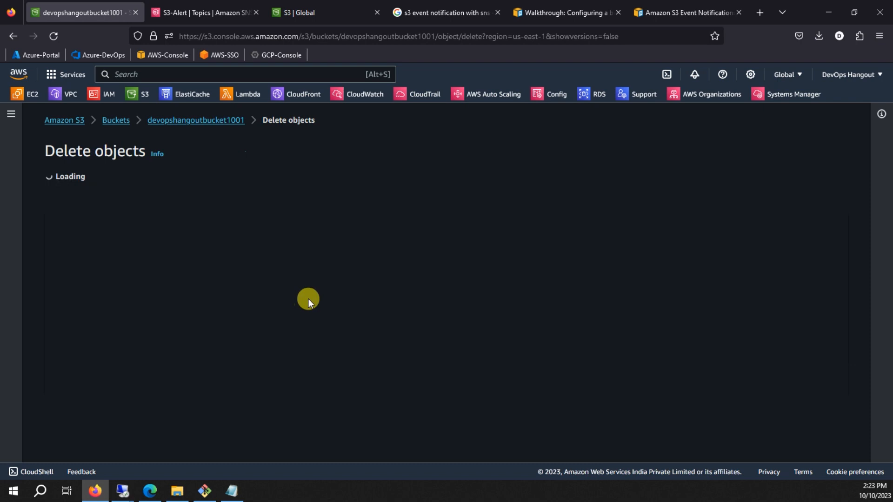
{"action": "scroll", "coordinate": [107, 338], "scroll_direction": "down", "scroll_amount": 3}
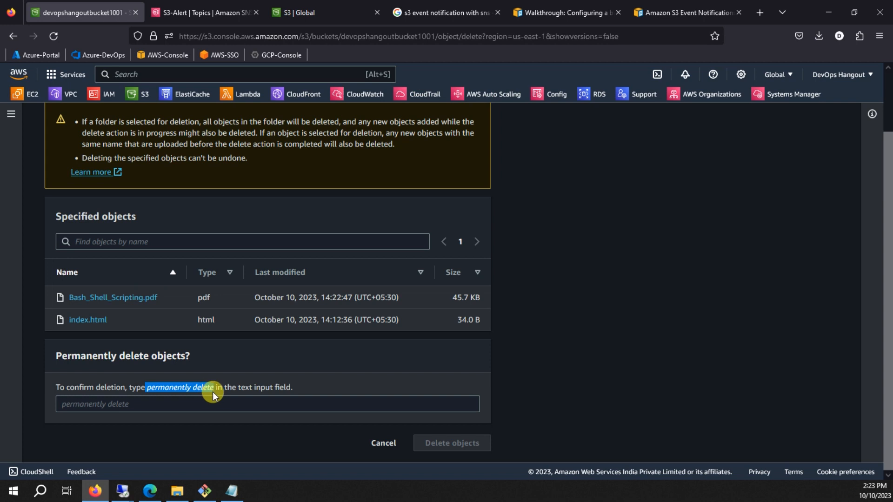
{"action": "left_click", "coordinate": [140, 404]}
{"action": "type", "text": "permanently delete"}
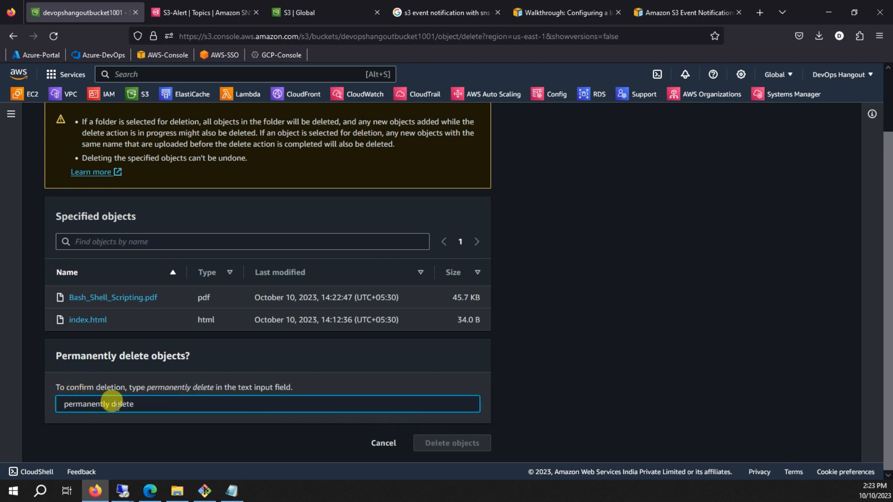
{"action": "left_click", "coordinate": [432, 443]}
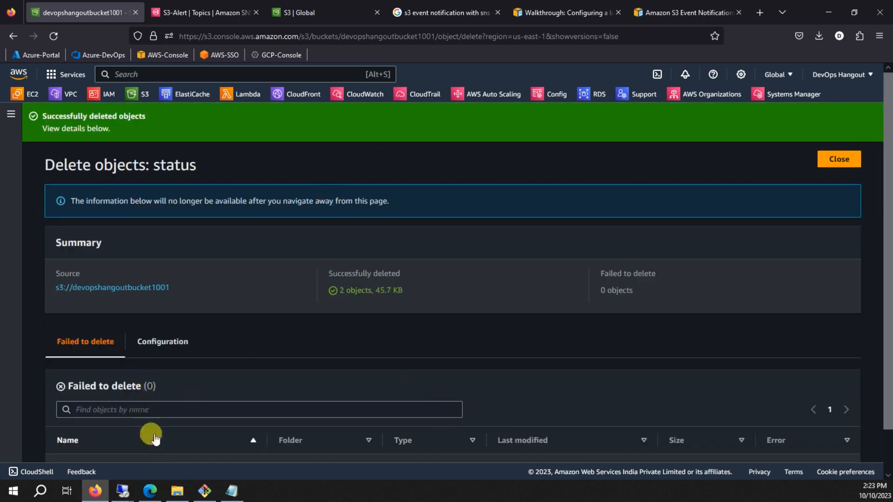
{"action": "left_click", "coordinate": [149, 491]}
{"action": "left_click", "coordinate": [241, 136]}
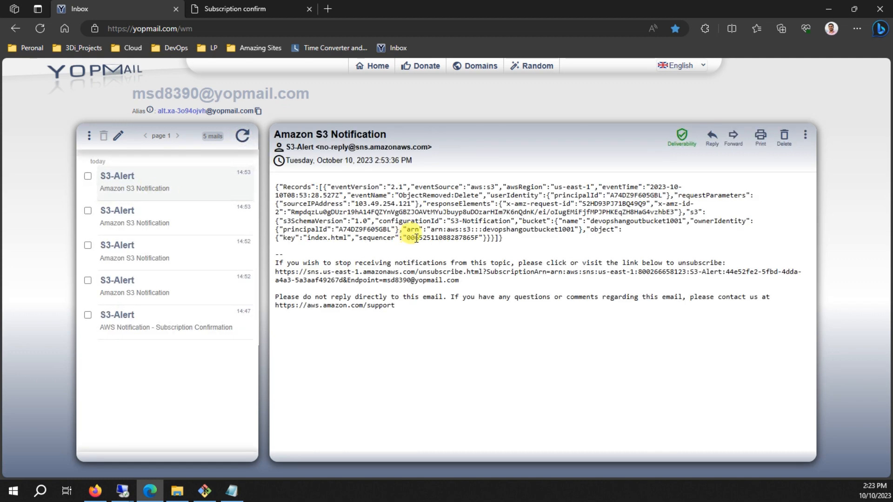
In the S3-Alert email, highlight the deleted key index.html and the ObjectRemoved:Delete event name.
{"action": "left_click_drag", "start_coordinate": [311, 239], "coordinate": [336, 240]}
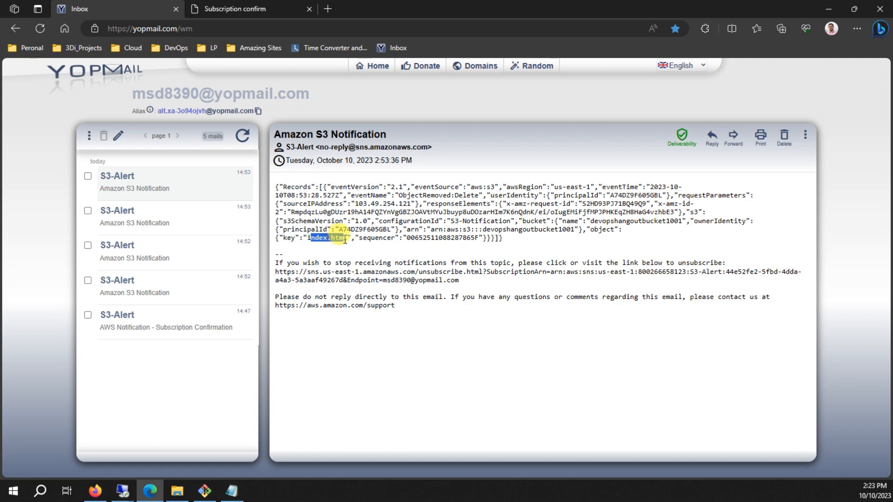
{"action": "left_click_drag", "start_coordinate": [346, 240], "coordinate": [347, 240]}
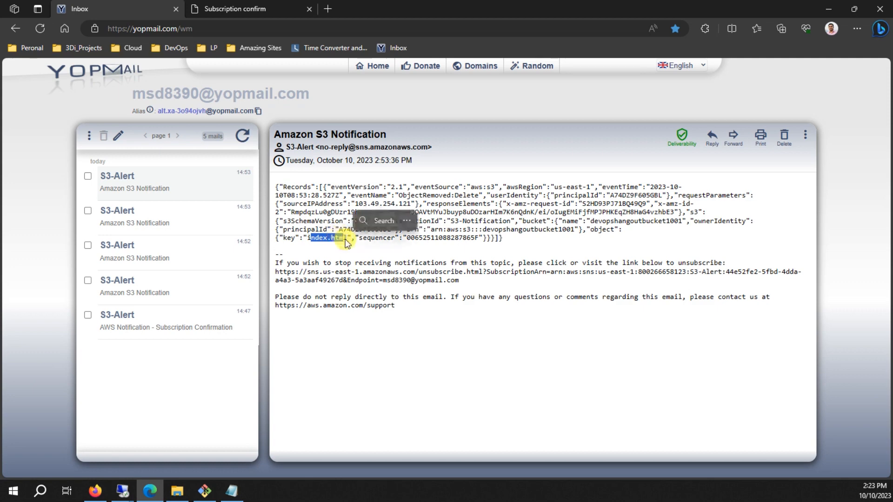
{"action": "left_click", "coordinate": [394, 247]}
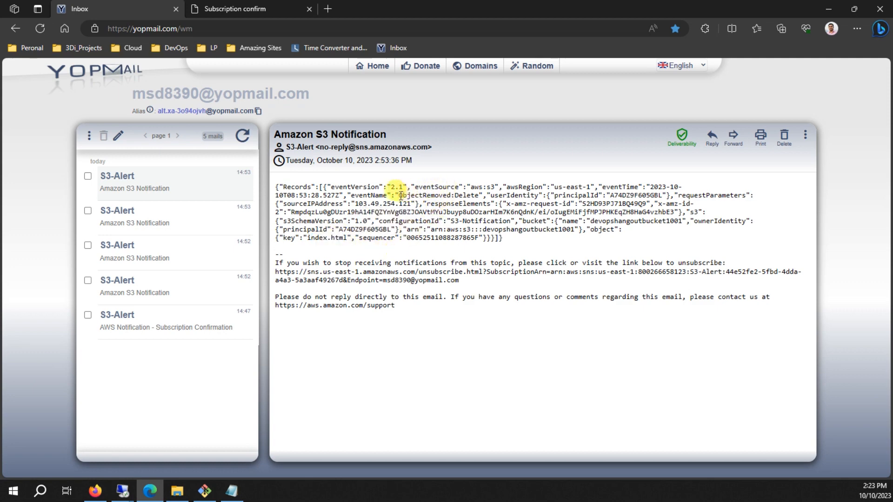
{"action": "left_click_drag", "start_coordinate": [401, 195], "coordinate": [480, 195]}
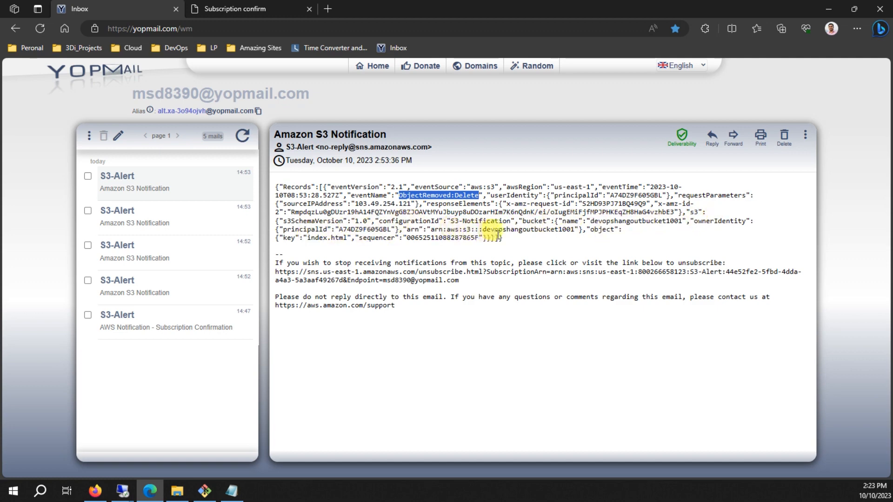
Refresh the inbox, recheck the index.html key, and return to the S3 deletion summary.
{"action": "left_click", "coordinate": [242, 135]}
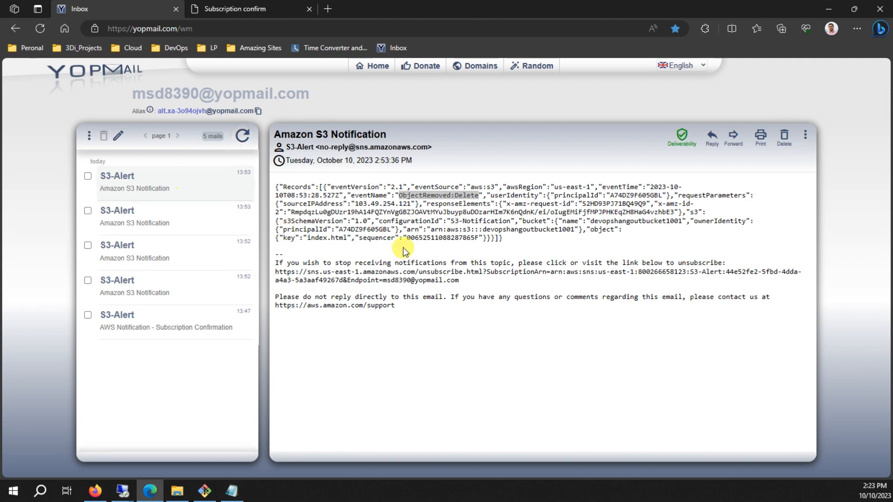
{"action": "left_click", "coordinate": [384, 240]}
{"action": "left_click_drag", "start_coordinate": [311, 238], "coordinate": [347, 238]}
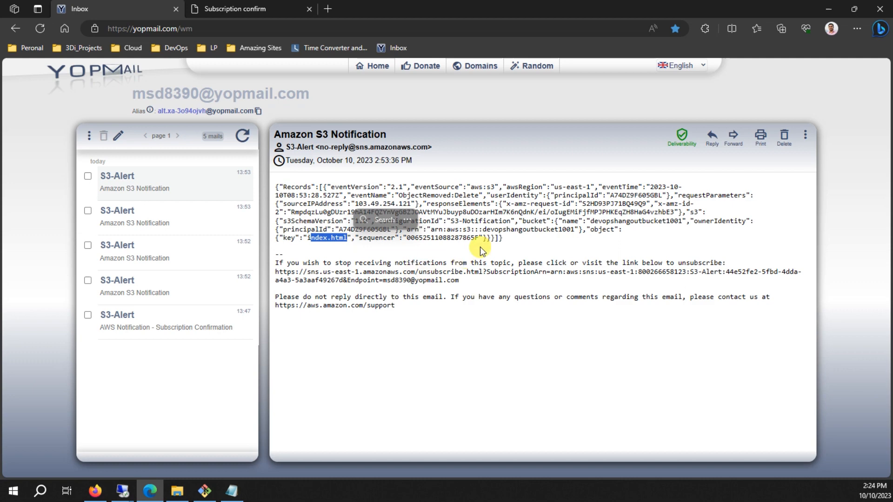
{"action": "left_click", "coordinate": [522, 233]}
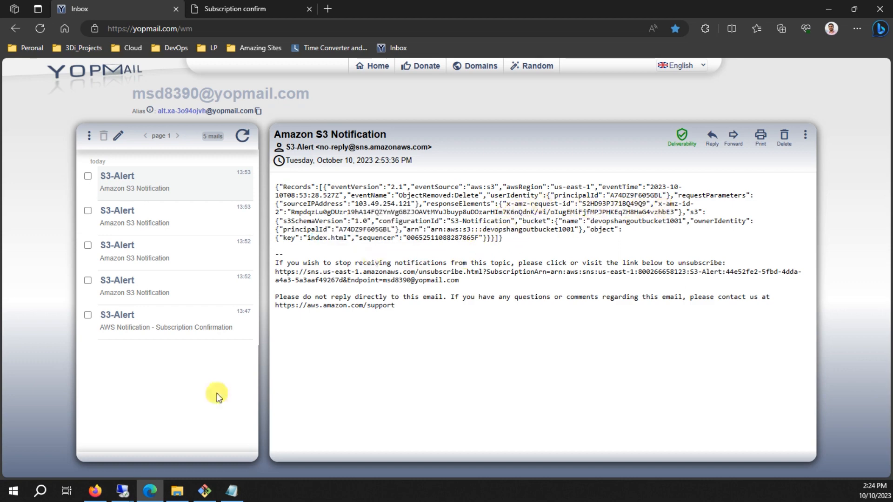
{"action": "left_click", "coordinate": [95, 490]}
{"action": "scroll", "coordinate": [618, 239], "scroll_direction": "down", "scroll_amount": 1}
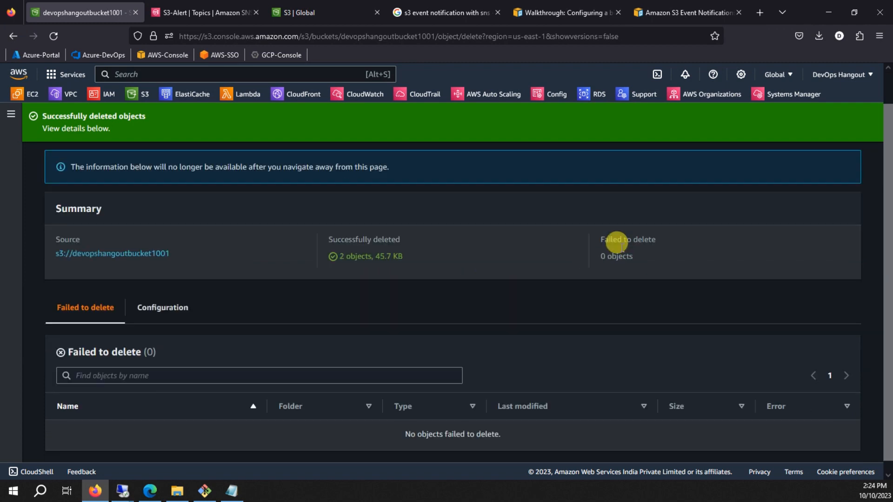
Close the deletion status, refresh the now-empty devopshangoutbucket1001 object list, and return to YOPmail.
{"action": "scroll", "coordinate": [805, 253], "scroll_direction": "up", "scroll_amount": 1}
{"action": "left_click", "coordinate": [838, 159]}
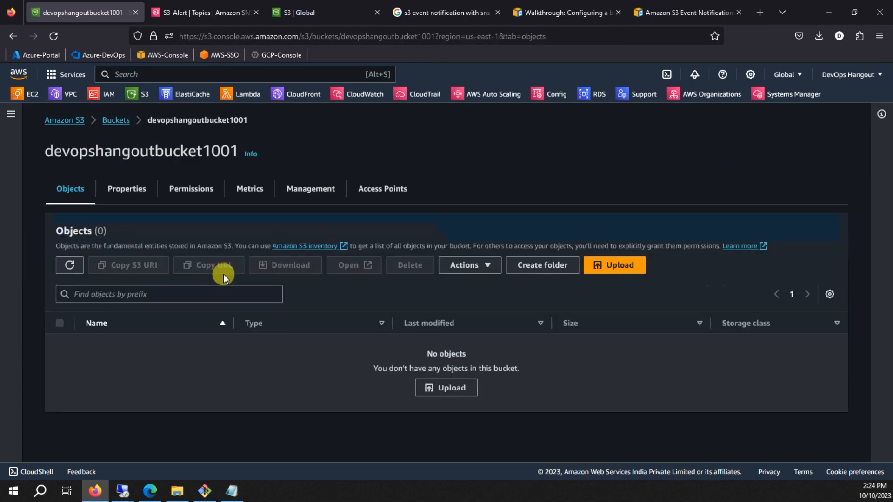
{"action": "left_click", "coordinate": [69, 266]}
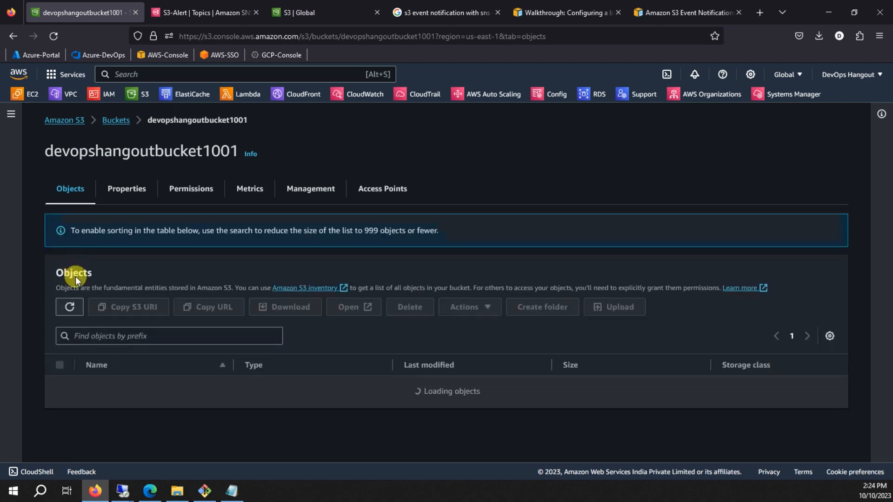
{"action": "left_click", "coordinate": [160, 484]}
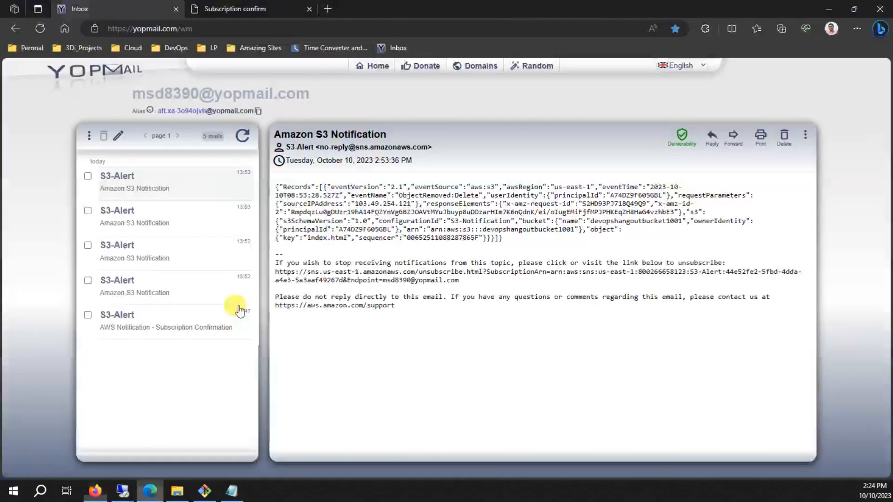
{"action": "left_click", "coordinate": [242, 137]}
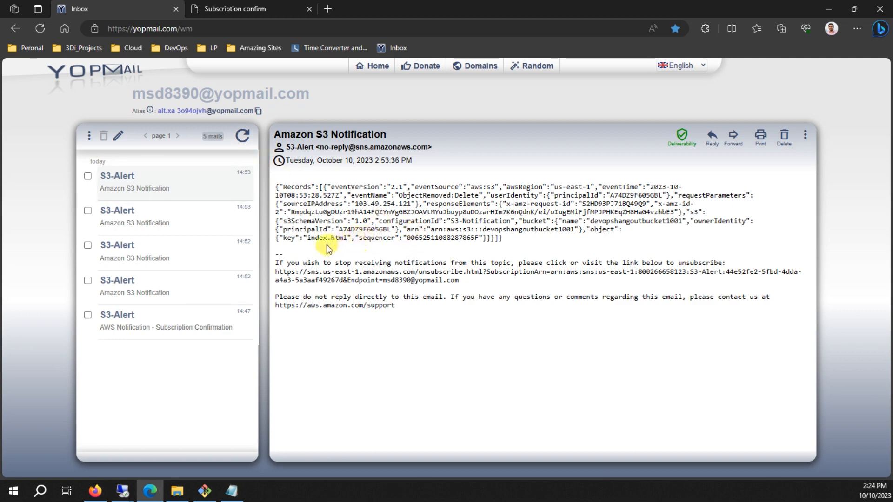
{"action": "left_click_drag", "start_coordinate": [311, 238], "coordinate": [329, 240]}
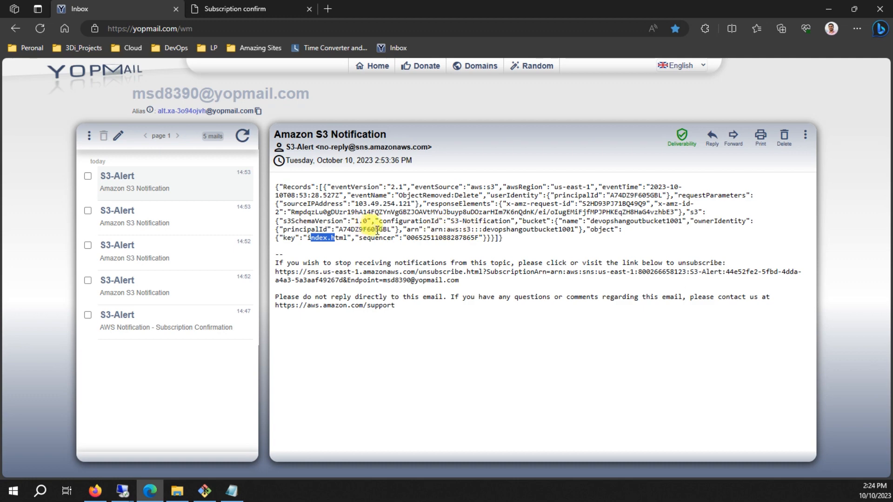
{"action": "left_click", "coordinate": [316, 237]}
{"action": "left_click_drag", "start_coordinate": [400, 195], "coordinate": [509, 200]}
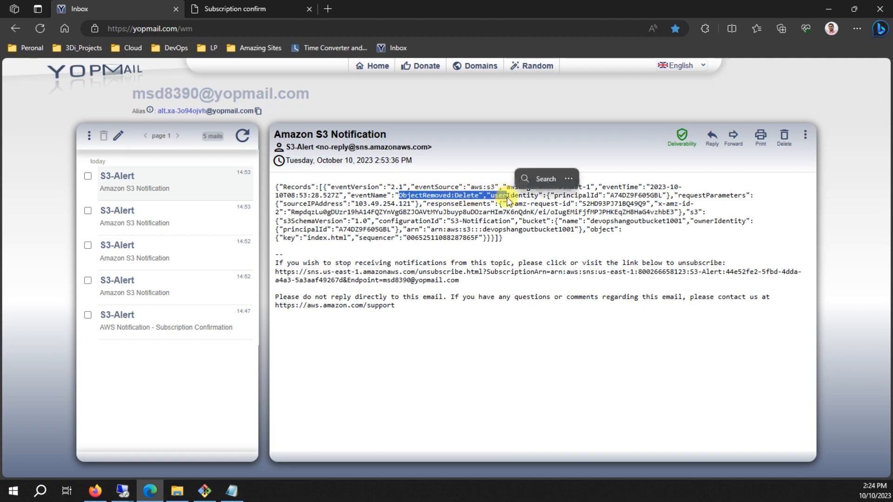